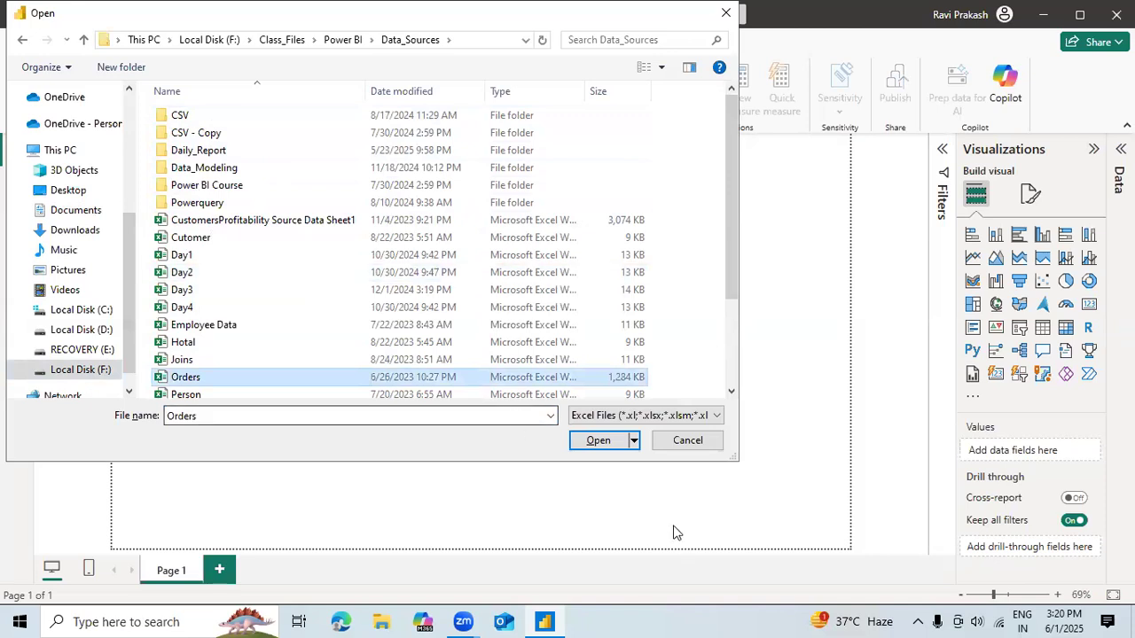
Load Sheet1 from the Orders Excel workbook into the report and expand its field list.
{"action": "left_click", "coordinate": [608, 440]}
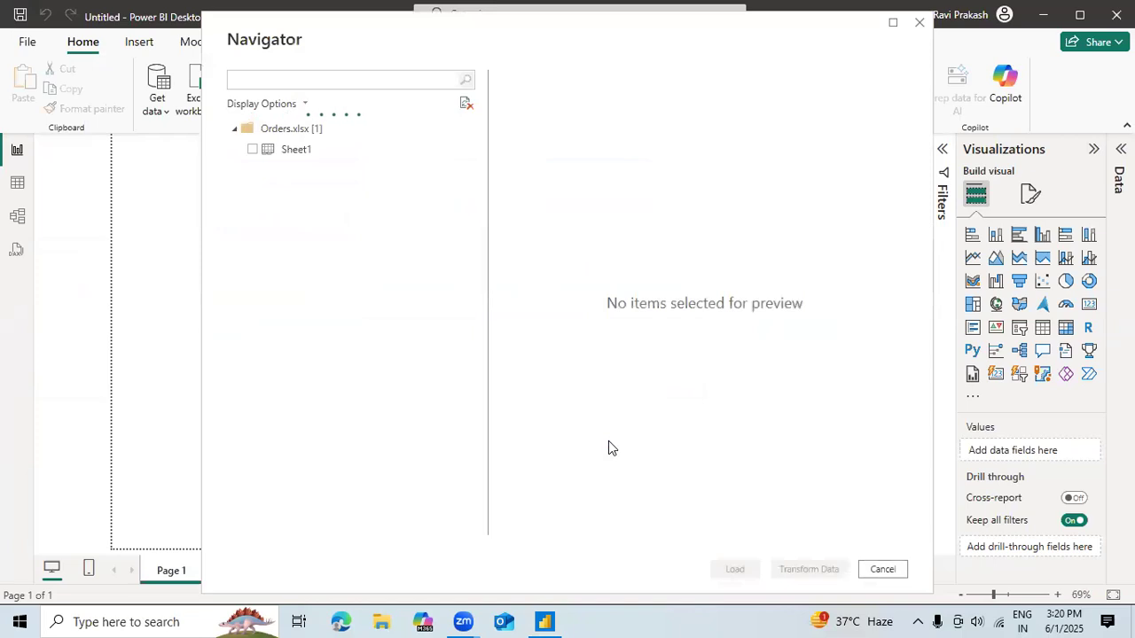
{"action": "left_click", "coordinate": [255, 154]}
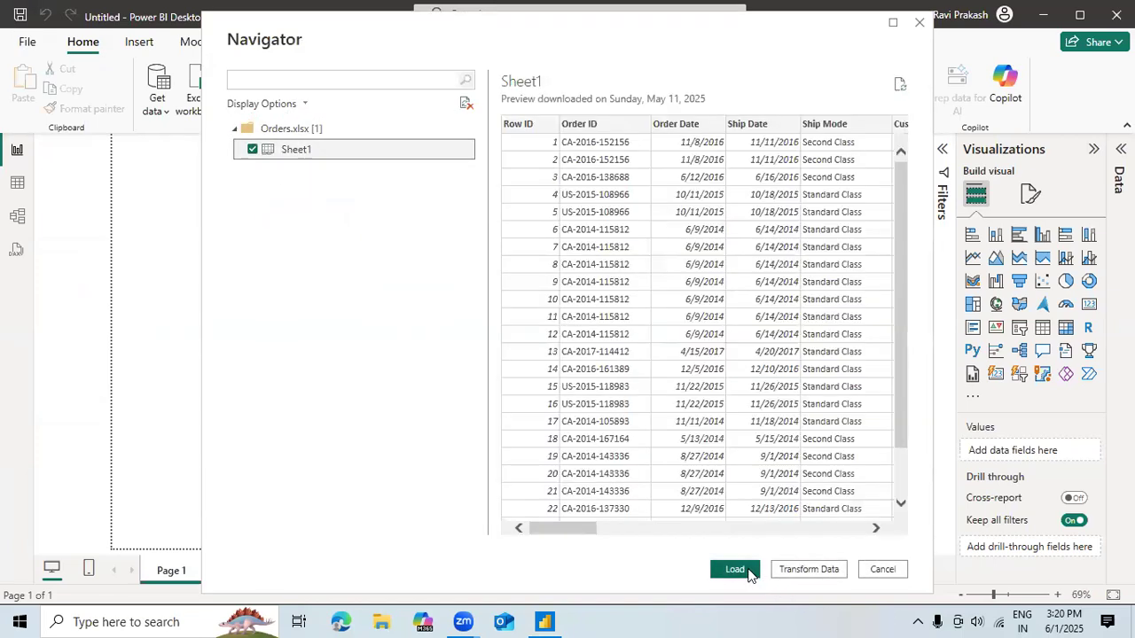
{"action": "left_click", "coordinate": [748, 572]}
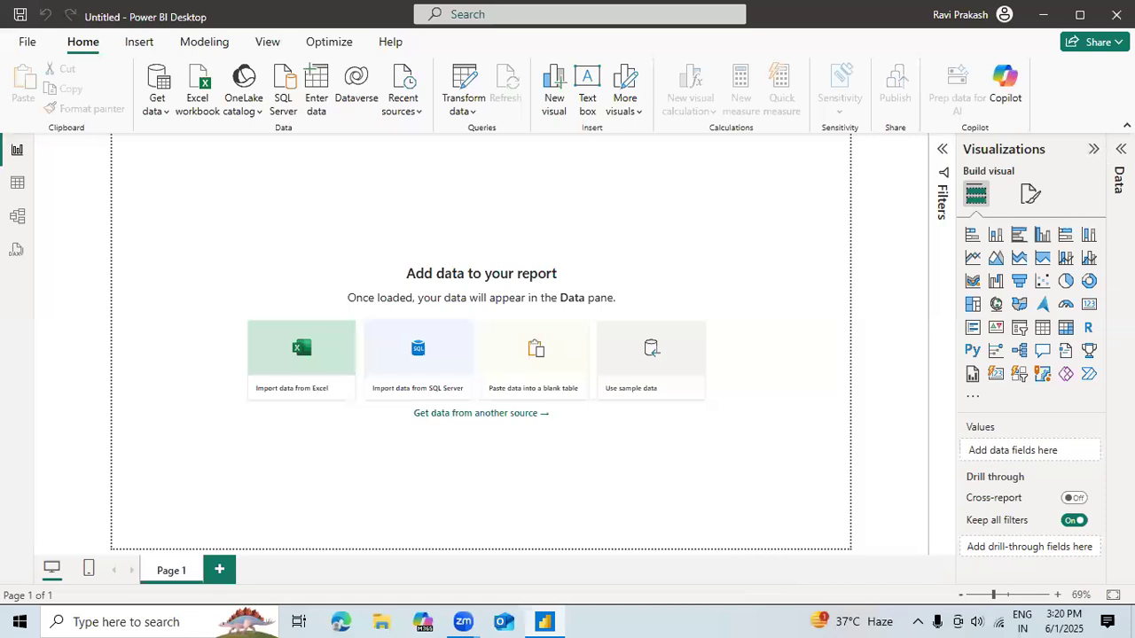
{"action": "left_click", "coordinate": [796, 147]}
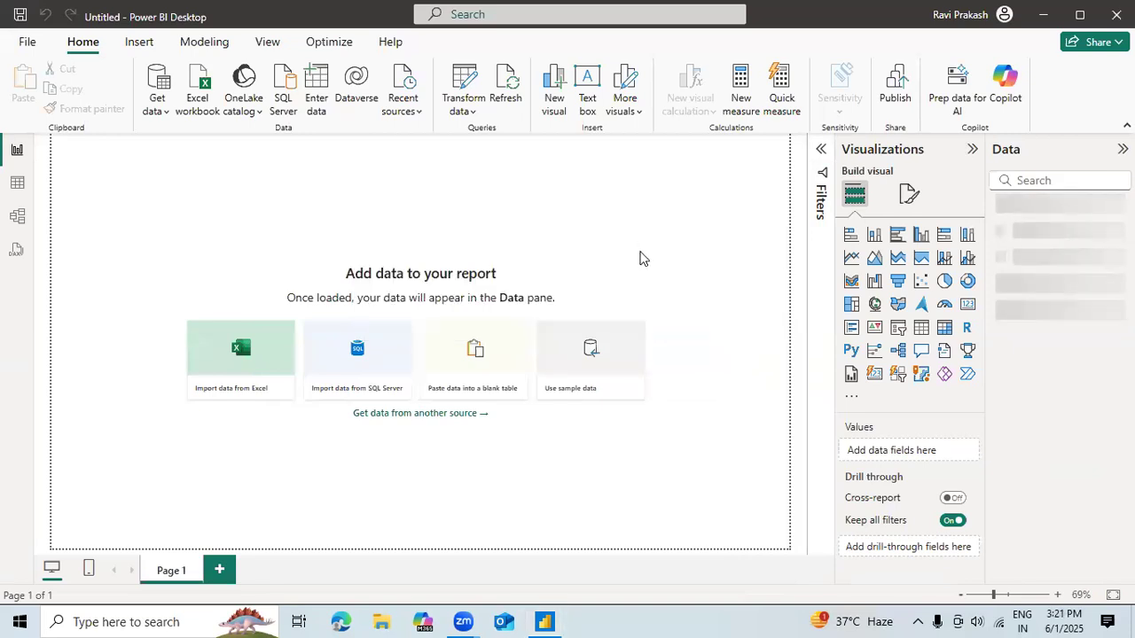
{"action": "left_click", "coordinate": [1005, 211]}
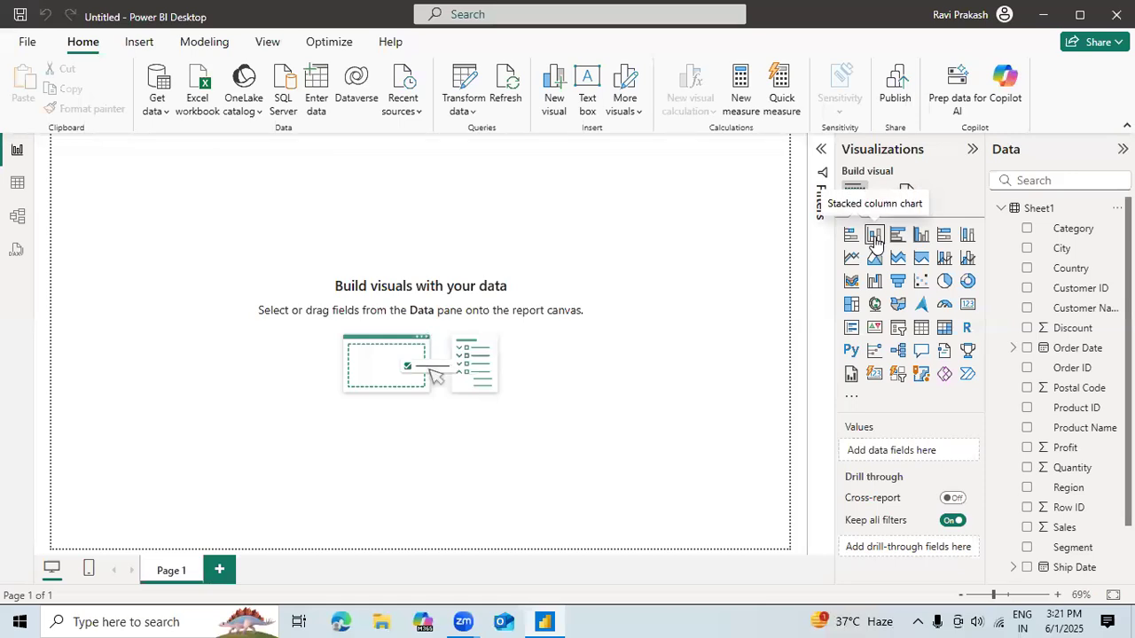
Add a stacked column chart to the page, enlarge and widen it, and place it near the middle of the canvas.
{"action": "left_click", "coordinate": [875, 235]}
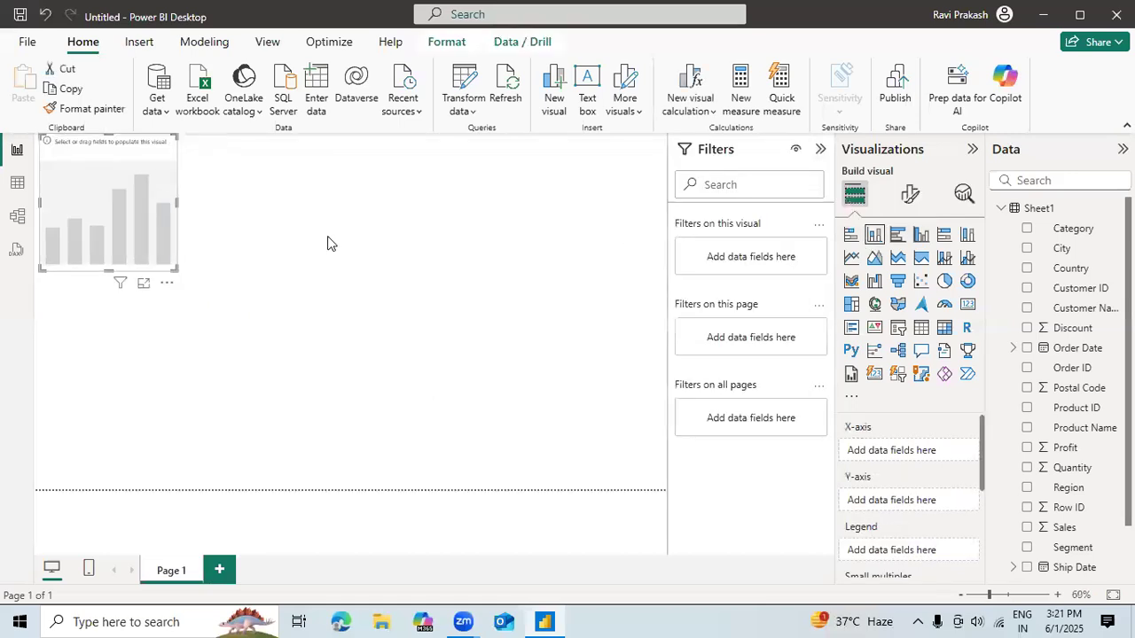
{"action": "left_click_drag", "start_coordinate": [177, 268], "coordinate": [307, 372]}
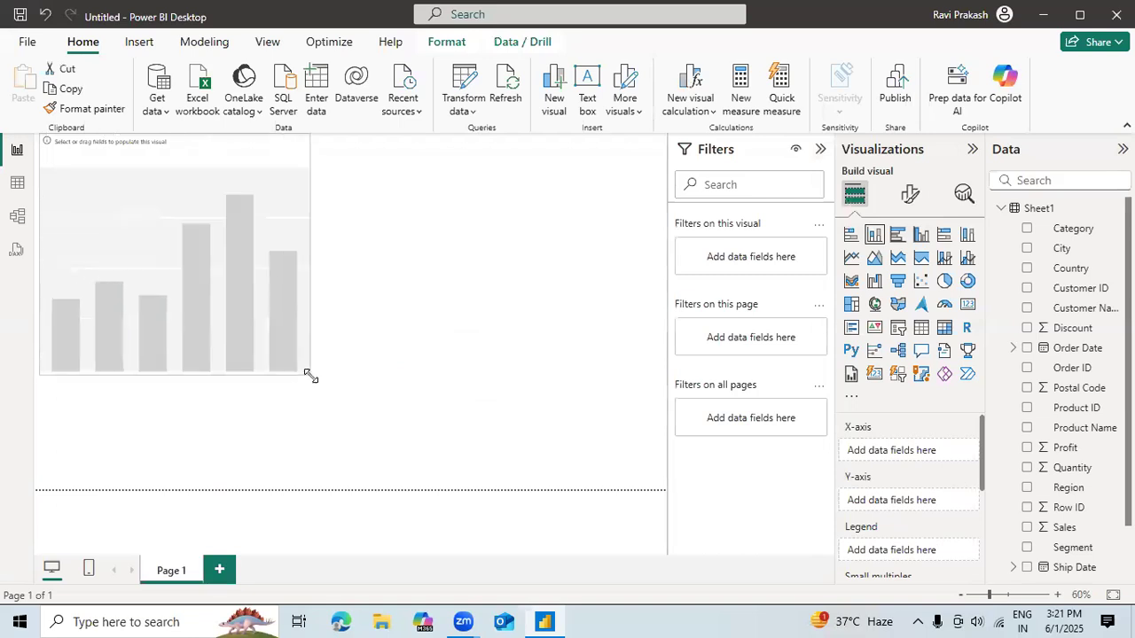
{"action": "left_click_drag", "start_coordinate": [240, 158], "coordinate": [306, 203]}
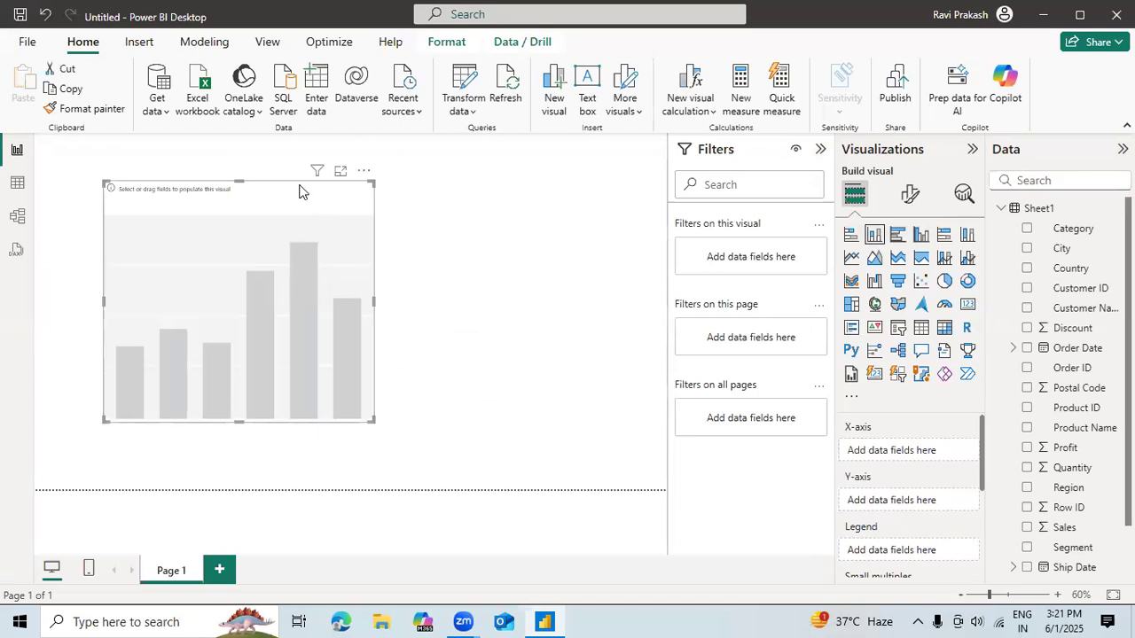
{"action": "left_click", "coordinate": [376, 308]}
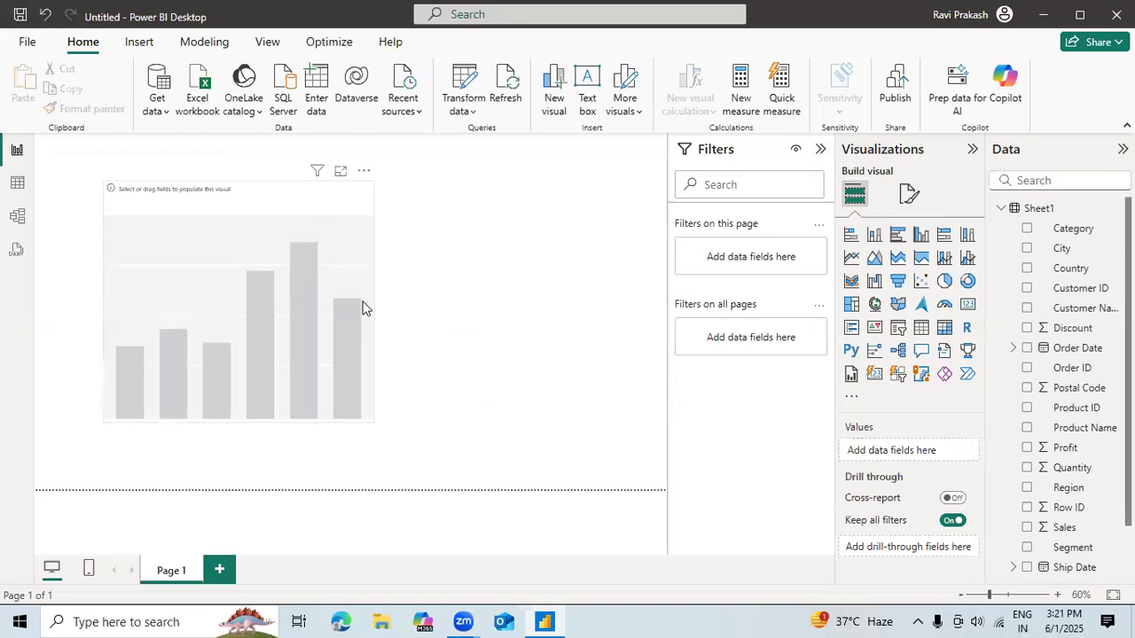
{"action": "left_click", "coordinate": [367, 306]}
{"action": "left_click_drag", "start_coordinate": [374, 303], "coordinate": [608, 317]}
{"action": "left_click_drag", "start_coordinate": [353, 193], "coordinate": [316, 228]}
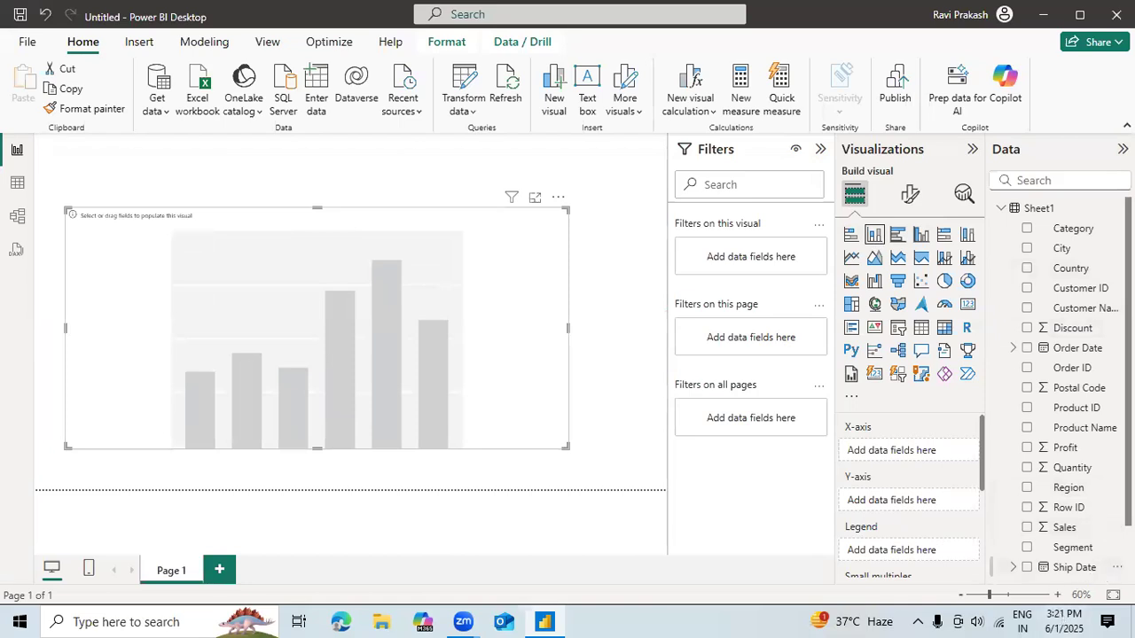
Assign Sub-Category to the chart's X-axis, Profit to its Y-axis and Region to its legend.
{"action": "scroll", "coordinate": [1082, 554], "scroll_direction": "down", "scroll_amount": 1}
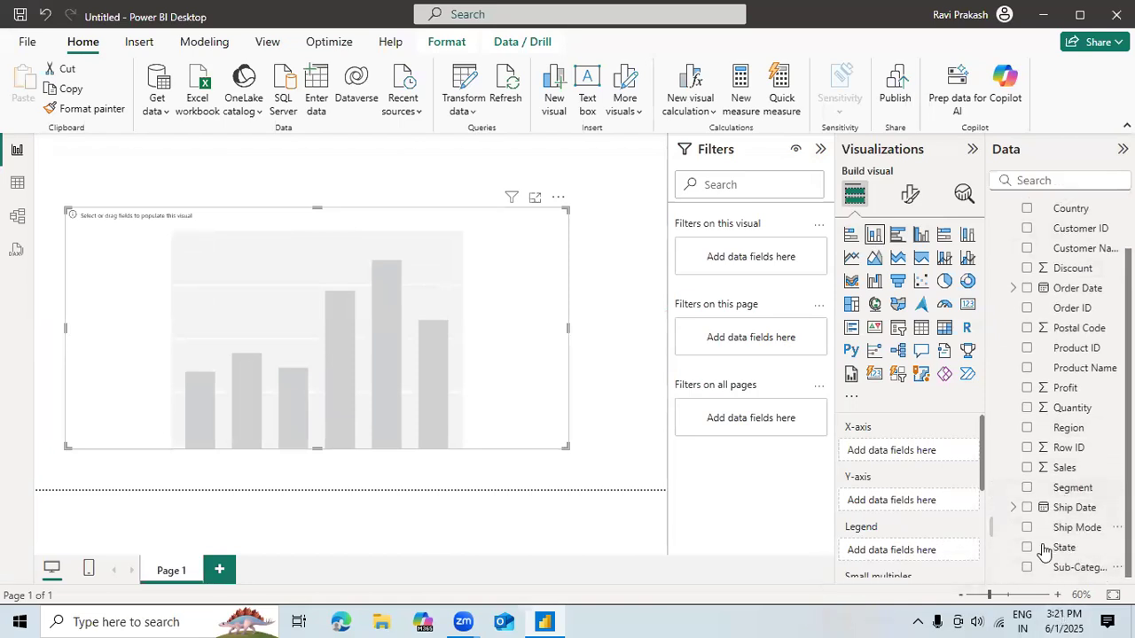
{"action": "left_click", "coordinate": [1028, 569]}
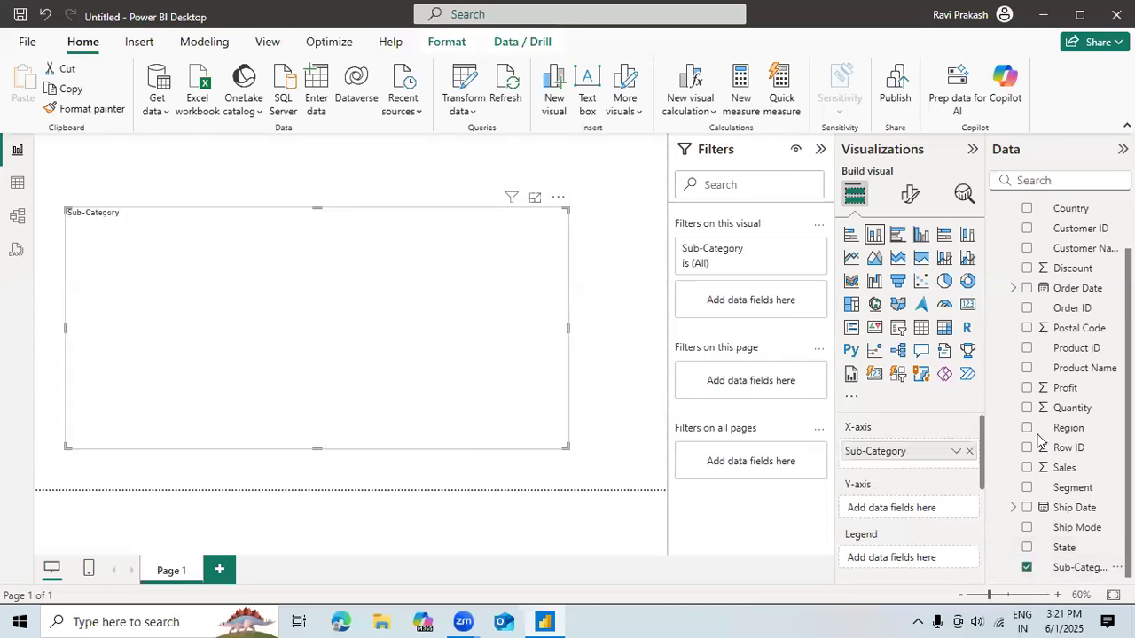
{"action": "left_click", "coordinate": [1027, 388]}
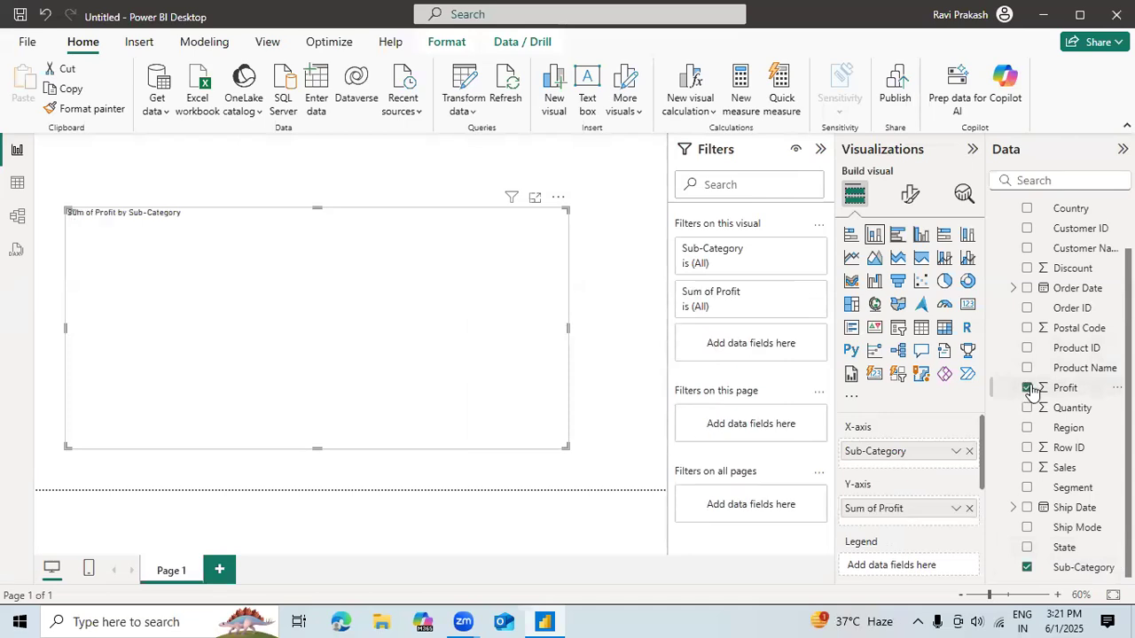
{"action": "left_click", "coordinate": [1027, 429]}
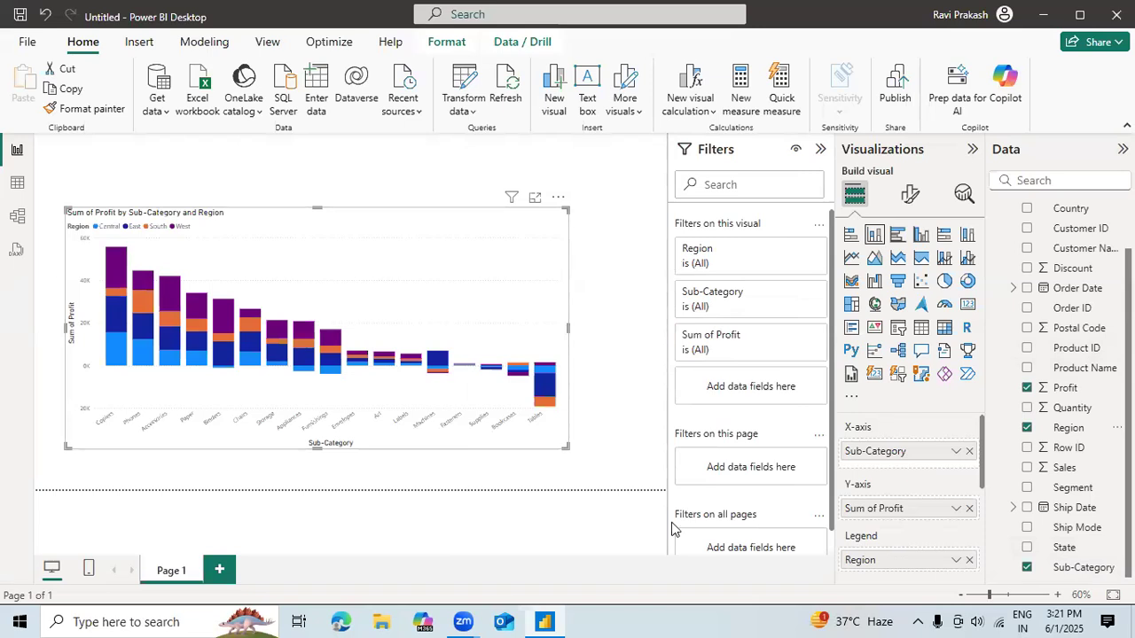
Try the chart as a line chart, inspect its data points, and return it to a stacked column chart.
{"action": "left_click", "coordinate": [851, 258]}
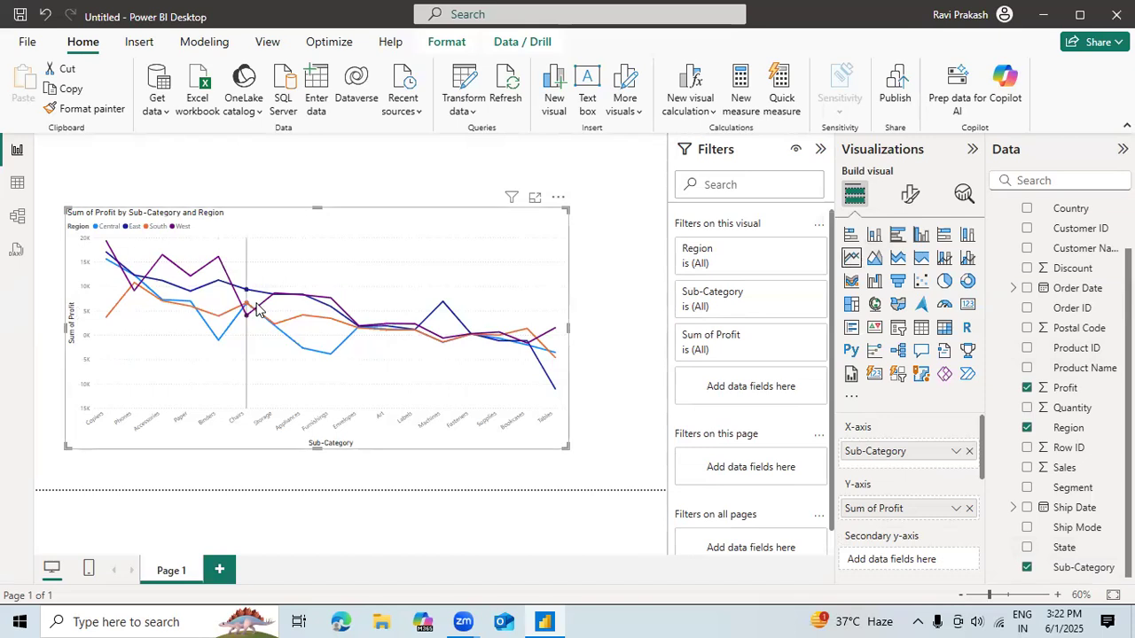
{"action": "mouse_move", "coordinate": [257, 308]}
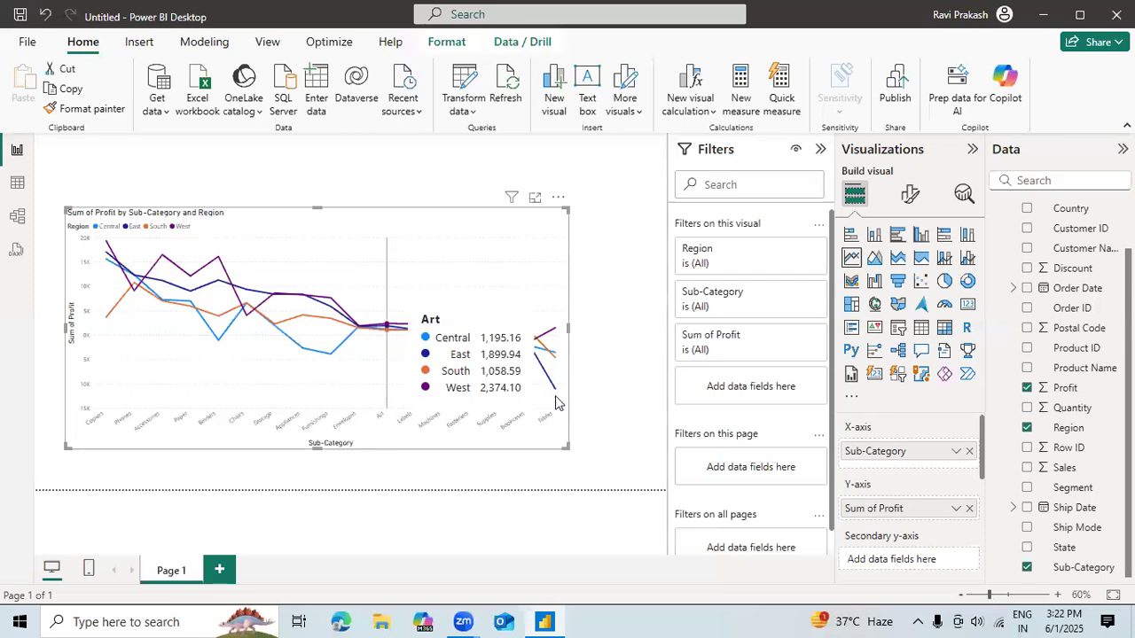
{"action": "left_click", "coordinate": [874, 235]}
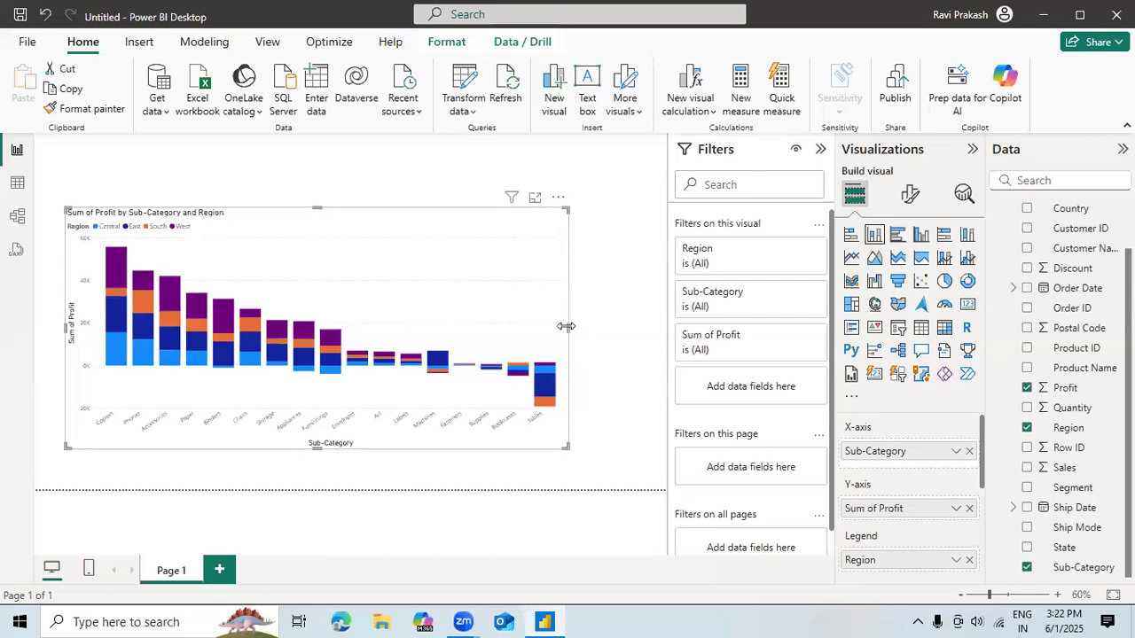
Narrow the stacked column chart slightly, and turn the Filters pane off and back on.
{"action": "left_click_drag", "start_coordinate": [566, 326], "coordinate": [511, 327]}
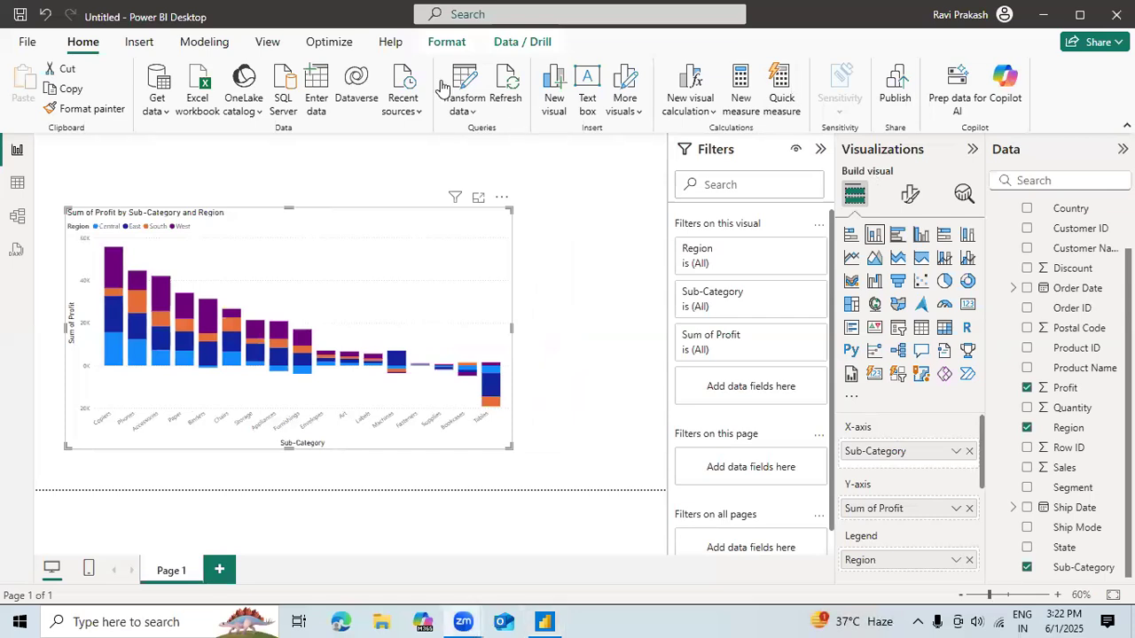
{"action": "left_click", "coordinate": [266, 46]}
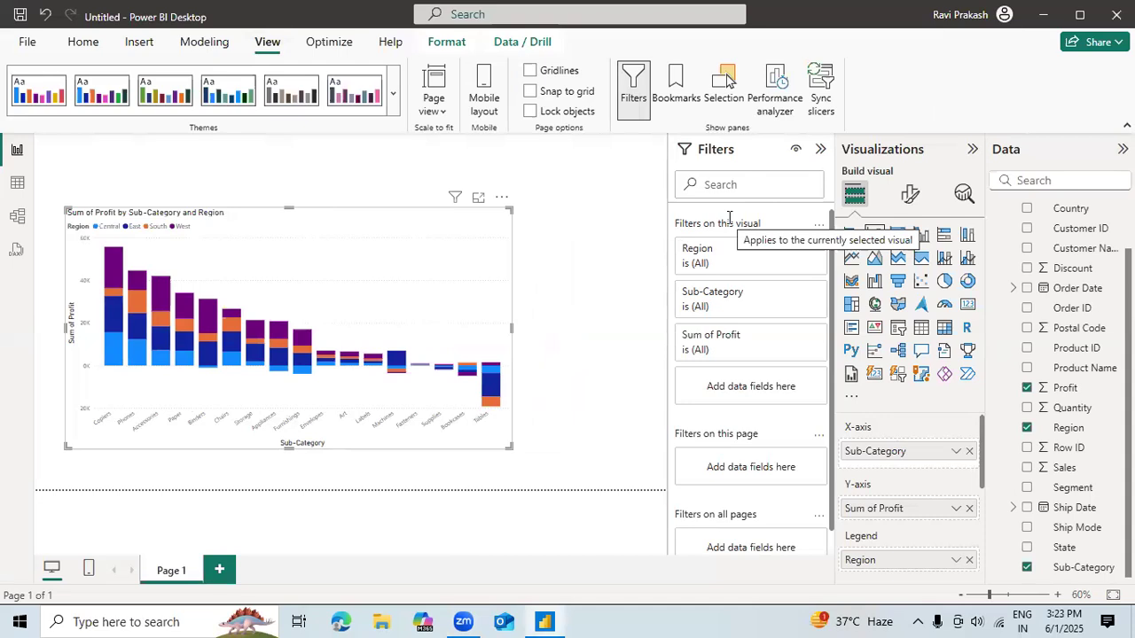
{"action": "left_click", "coordinate": [633, 84]}
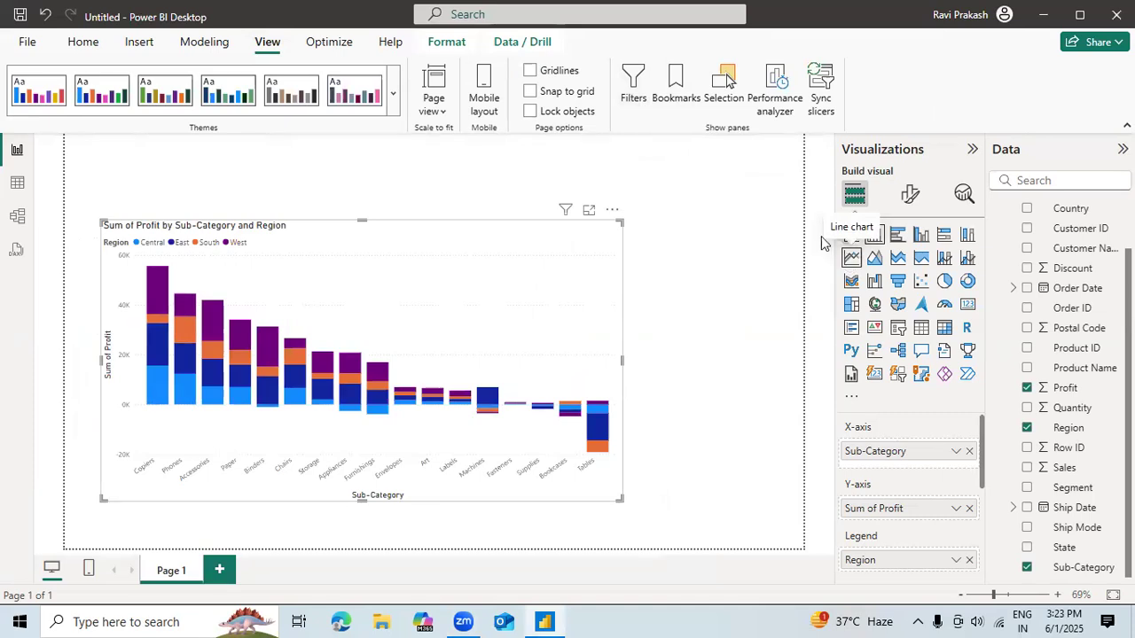
{"action": "left_click", "coordinate": [626, 86]}
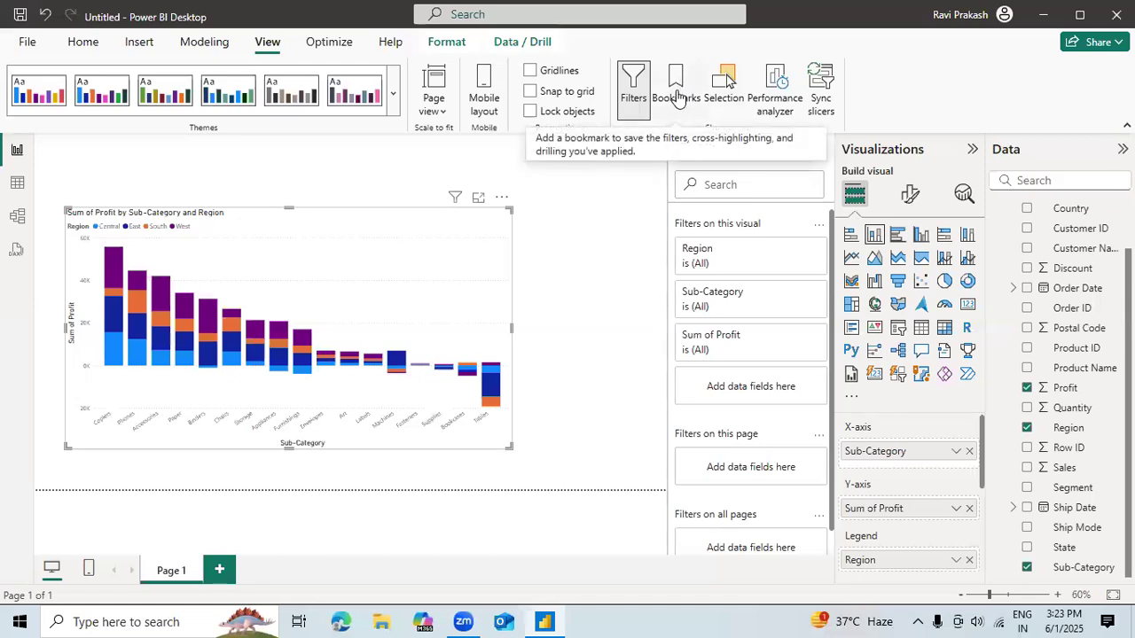
Display the Bookmarks pane and add a bookmark of the current chart view named Column.
{"action": "left_click", "coordinate": [676, 89]}
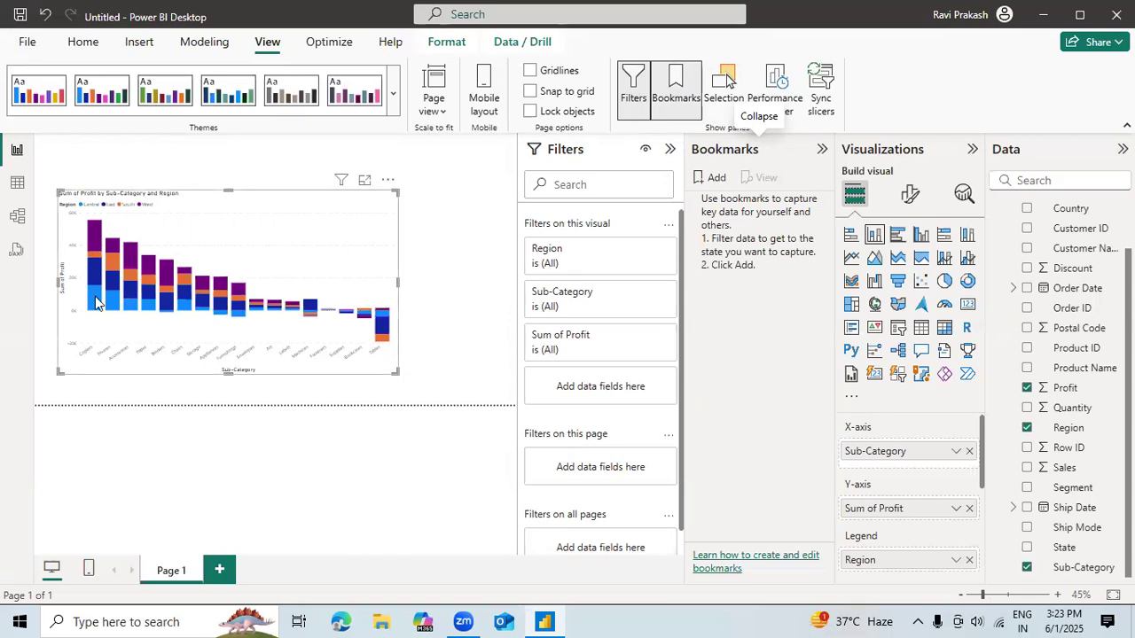
{"action": "mouse_move", "coordinate": [95, 298]}
{"action": "left_click", "coordinate": [715, 179]}
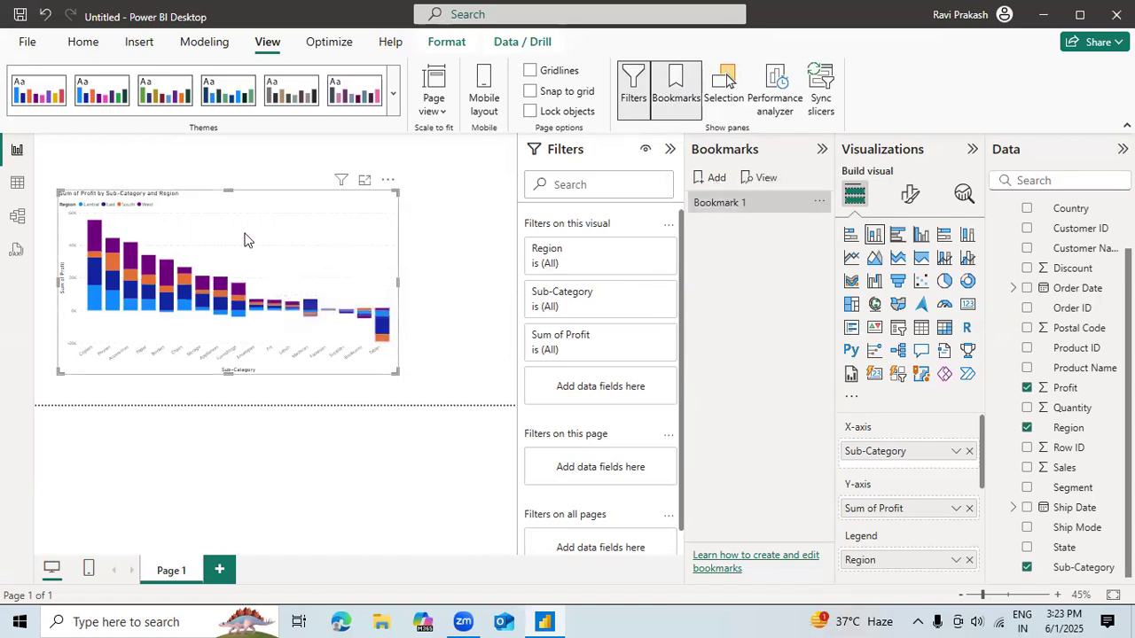
{"action": "left_click", "coordinate": [817, 204]}
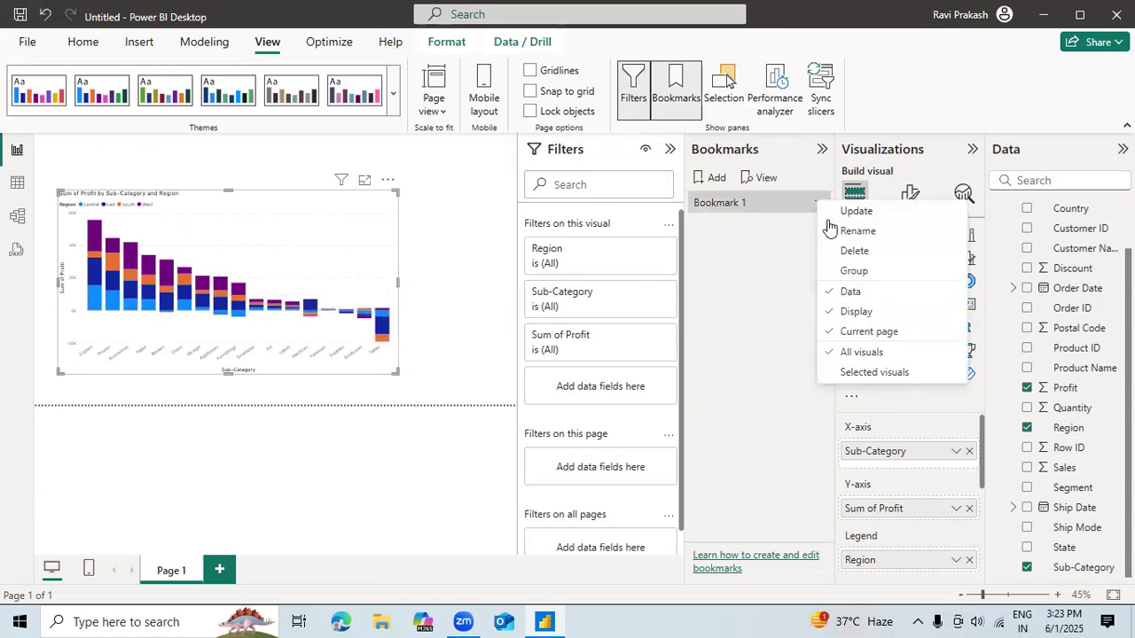
{"action": "left_click", "coordinate": [847, 236]}
{"action": "key", "text": "BackSpace"}
{"action": "key", "text": "BackSpace"}
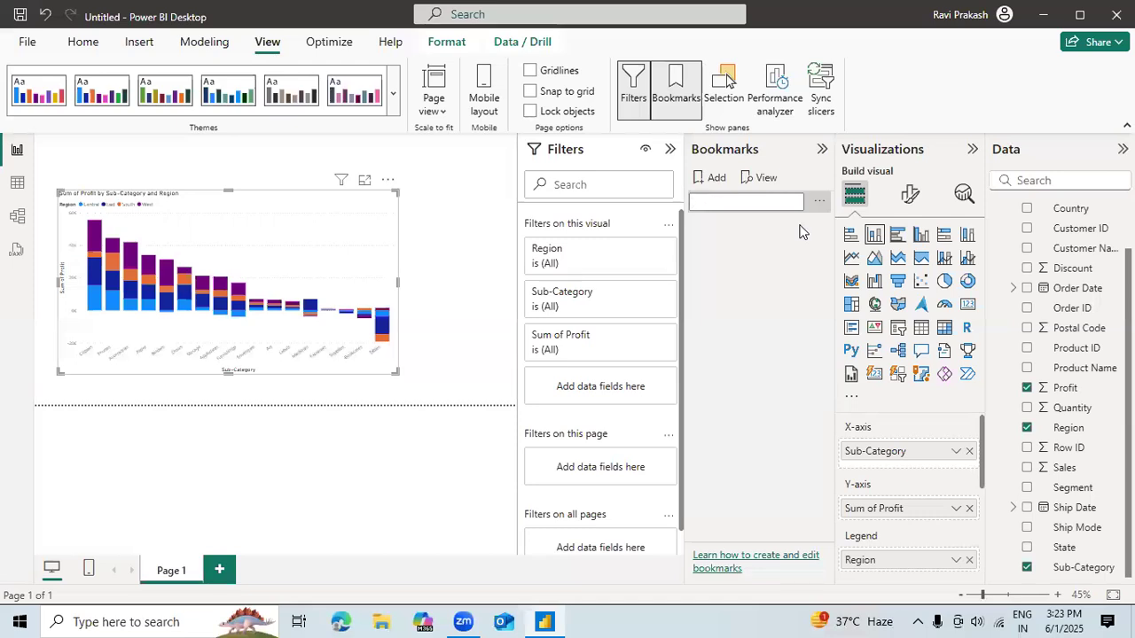
{"action": "type", "text": "umn"}
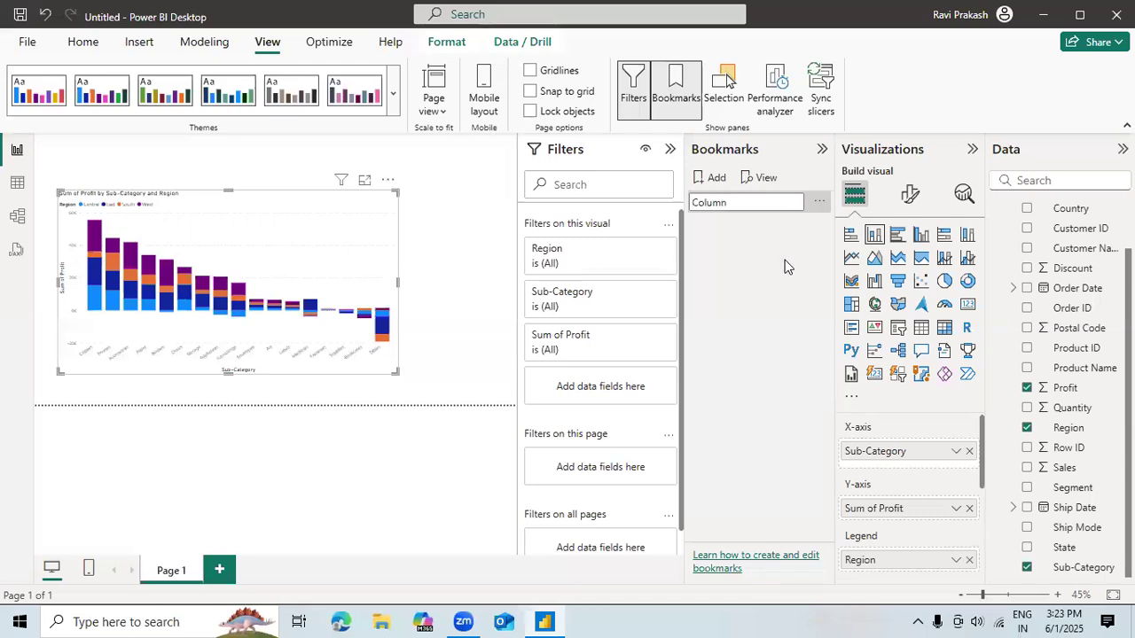
{"action": "key", "text": "Return"}
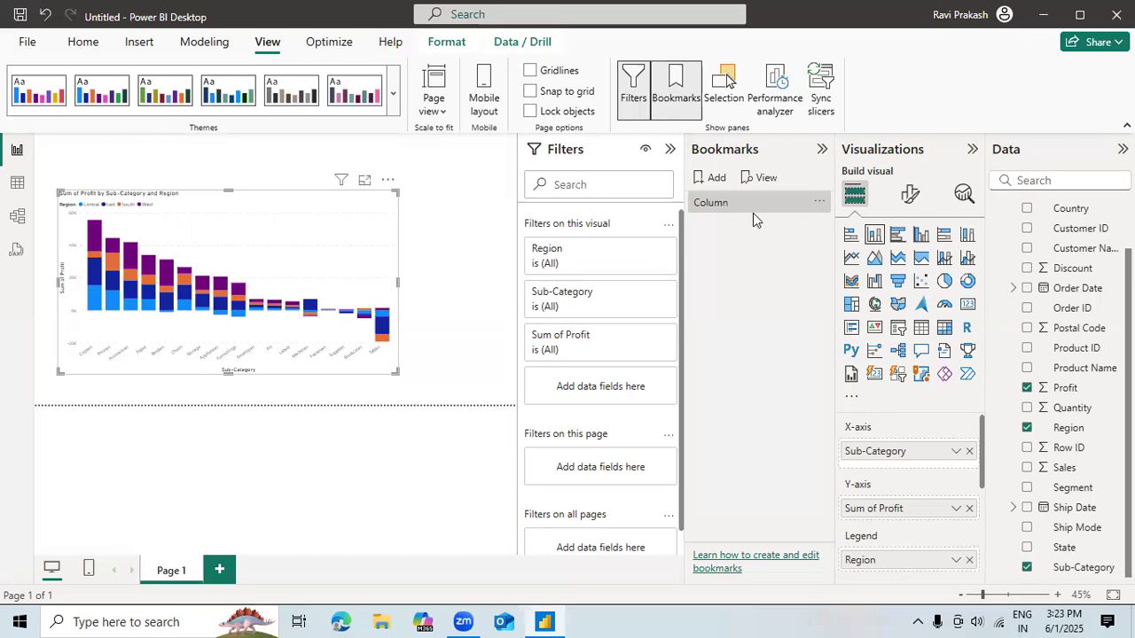
Hide the profit chart using the Selection pane and add a second bookmark capturing that state.
{"action": "left_click", "coordinate": [725, 107]}
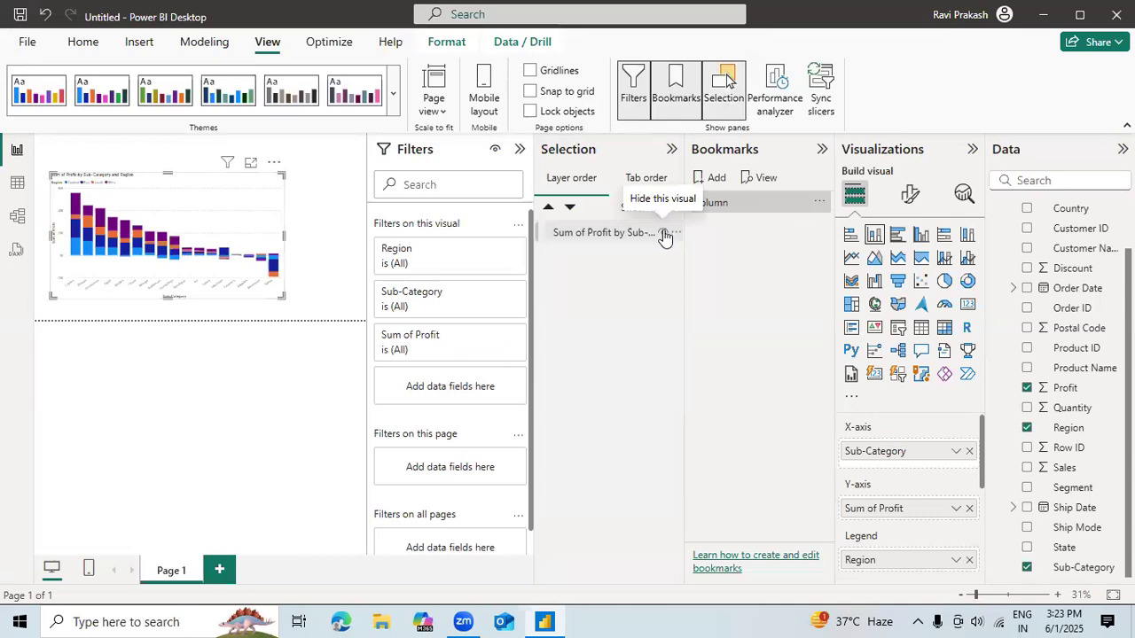
{"action": "left_click", "coordinate": [663, 233]}
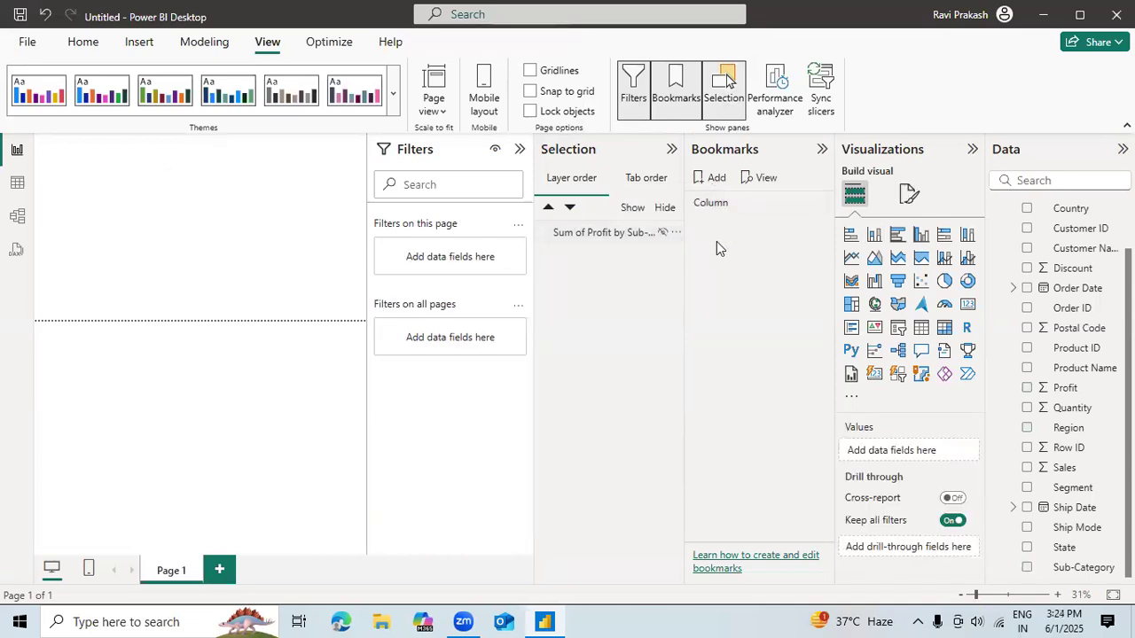
{"action": "left_click", "coordinate": [716, 178]}
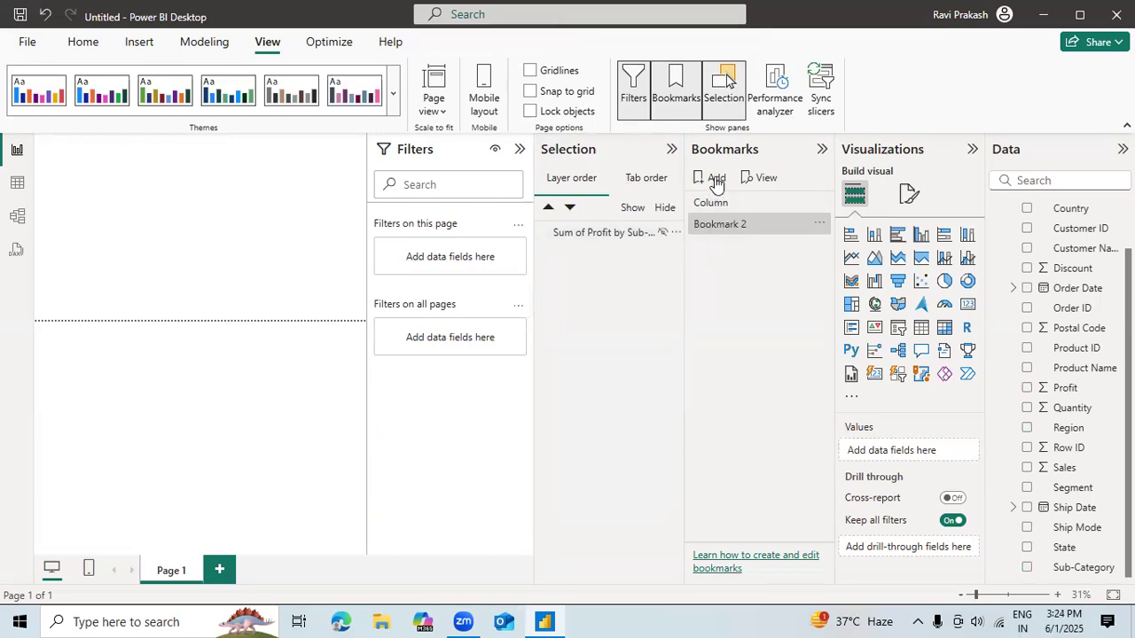
Rename the second bookmark to Hide_All.
{"action": "left_click", "coordinate": [819, 224]}
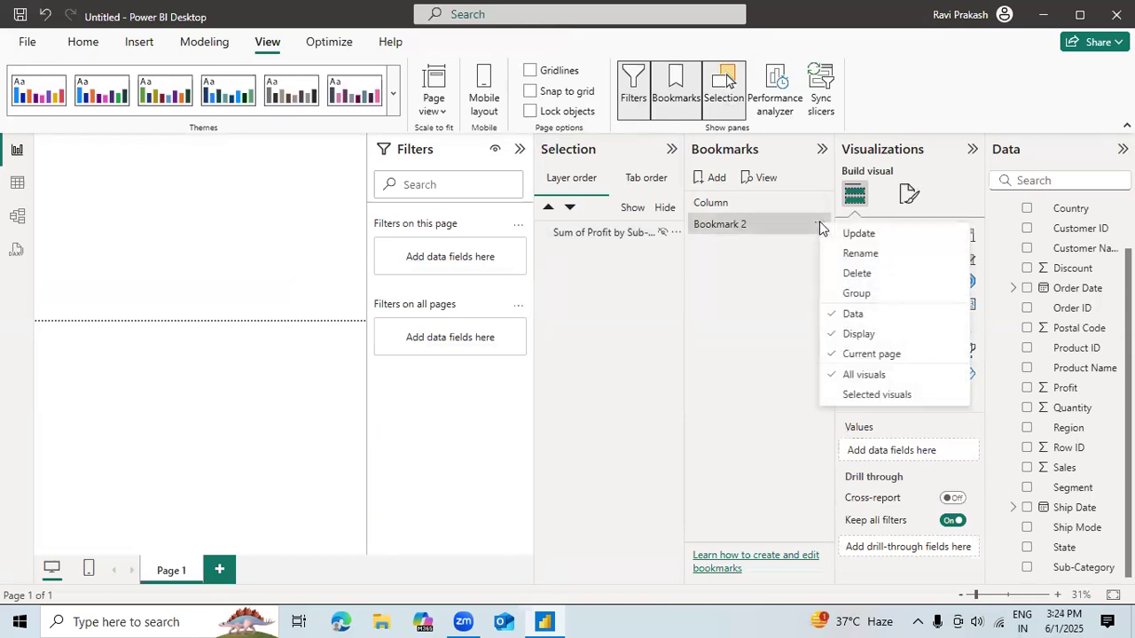
{"action": "left_click", "coordinate": [861, 254]}
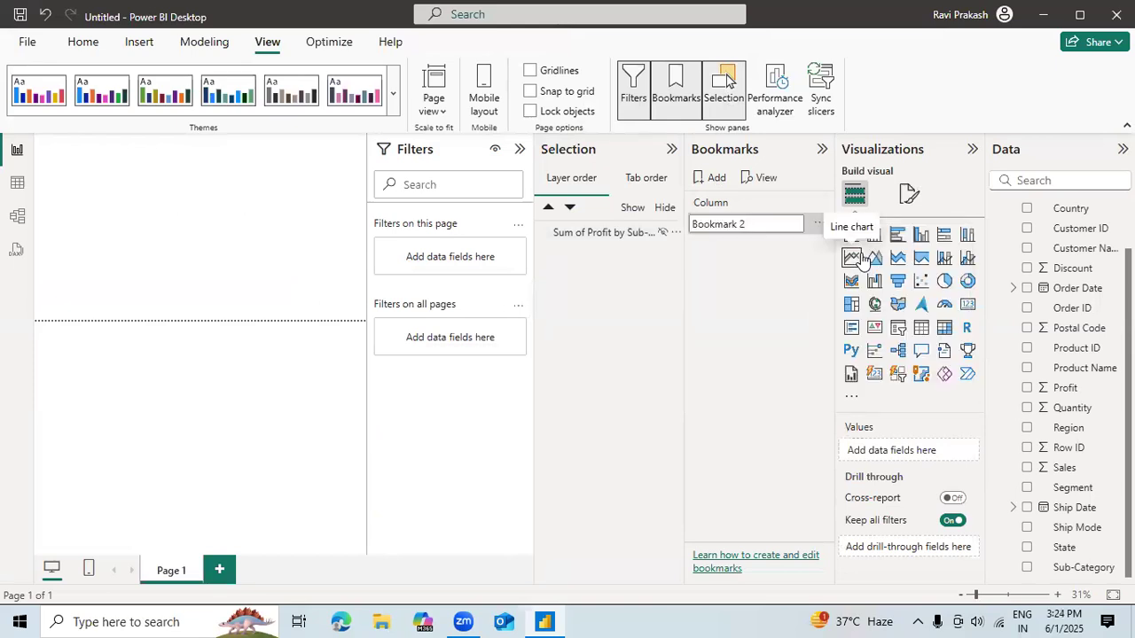
{"action": "key", "text": "BackSpace"}
{"action": "key", "text": "BackSpace"}
{"action": "key", "text": "BackSpace"}
{"action": "key", "text": "BackSpace"}
{"action": "key", "text": "BackSpace"}
{"action": "key", "text": "BackSpace"}
{"action": "key", "text": "BackSpace"}
{"action": "key", "text": "BackSpace"}
{"action": "key", "text": "BackSpace"}
{"action": "key", "text": "BackSpace"}
{"action": "type", "text": "Hide_All"}
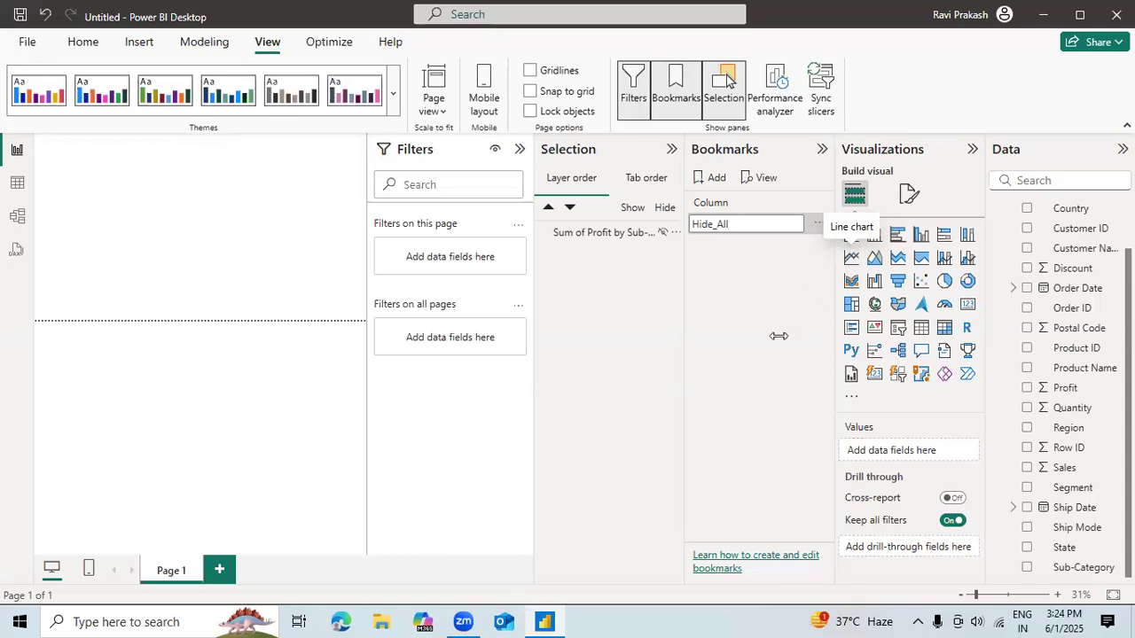
{"action": "key", "text": "Return"}
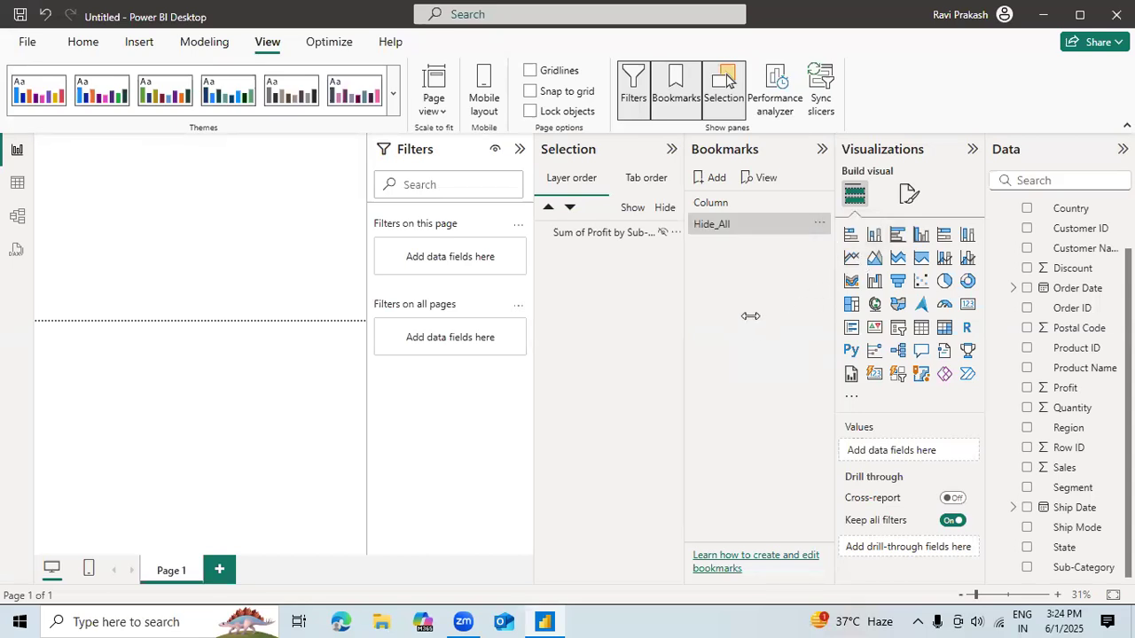
Apply the Column bookmark to test that it brings back the chart view.
{"action": "left_click", "coordinate": [726, 204]}
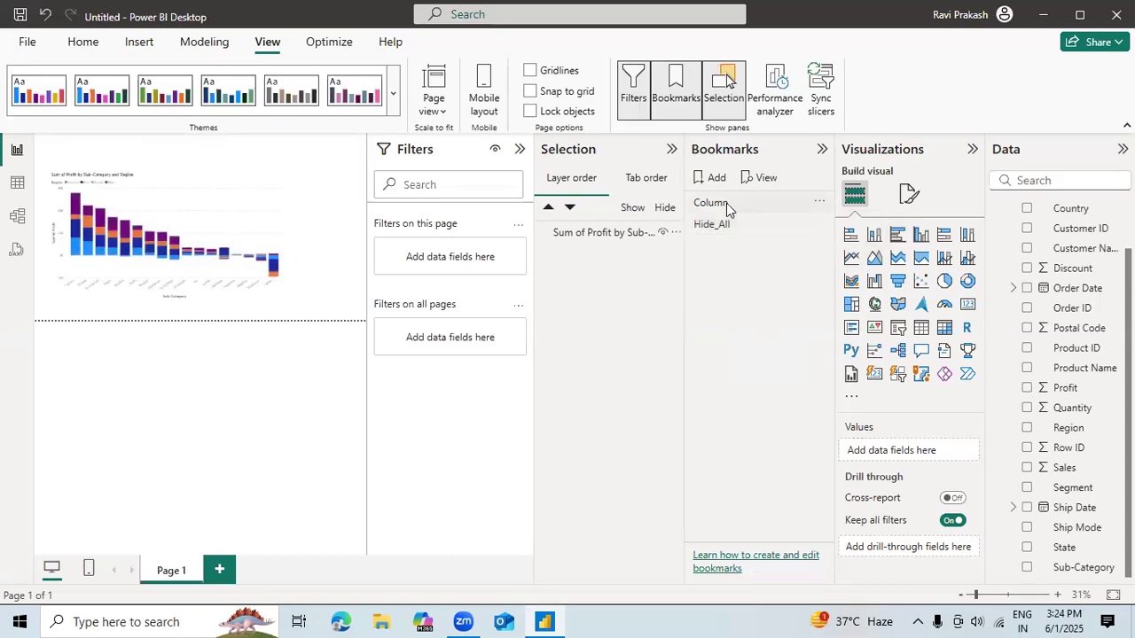
Alternate between the Hide_All and Column bookmarks to test hiding and showing the column chart, finishing on Hide_All.
{"action": "left_click", "coordinate": [723, 226]}
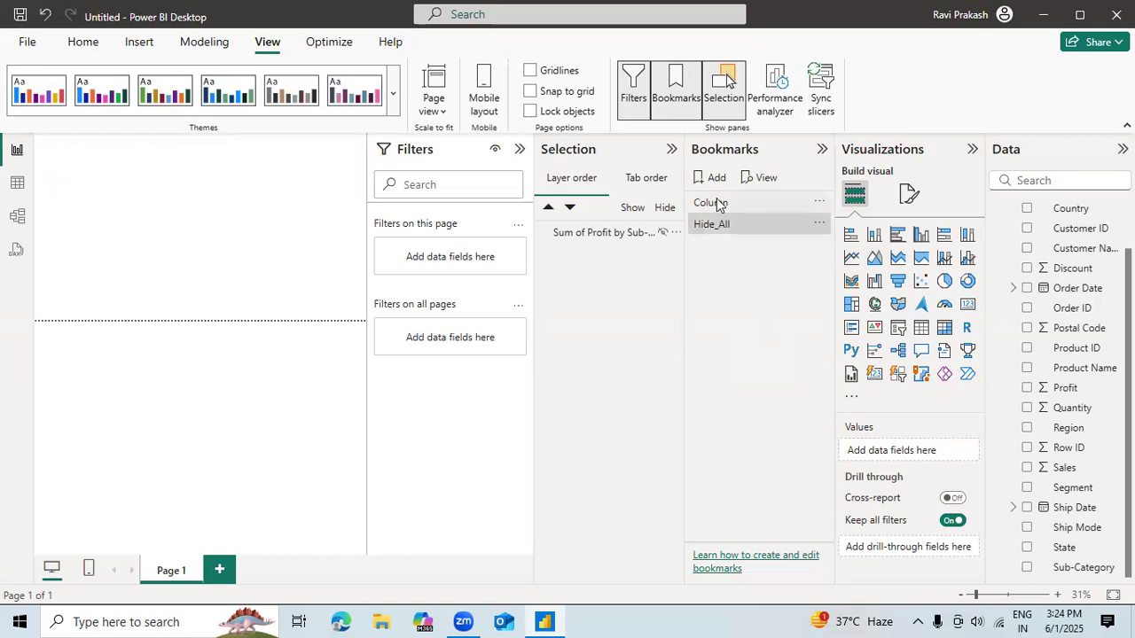
{"action": "left_click", "coordinate": [718, 203]}
{"action": "left_click", "coordinate": [719, 223]}
{"action": "left_click", "coordinate": [727, 202]}
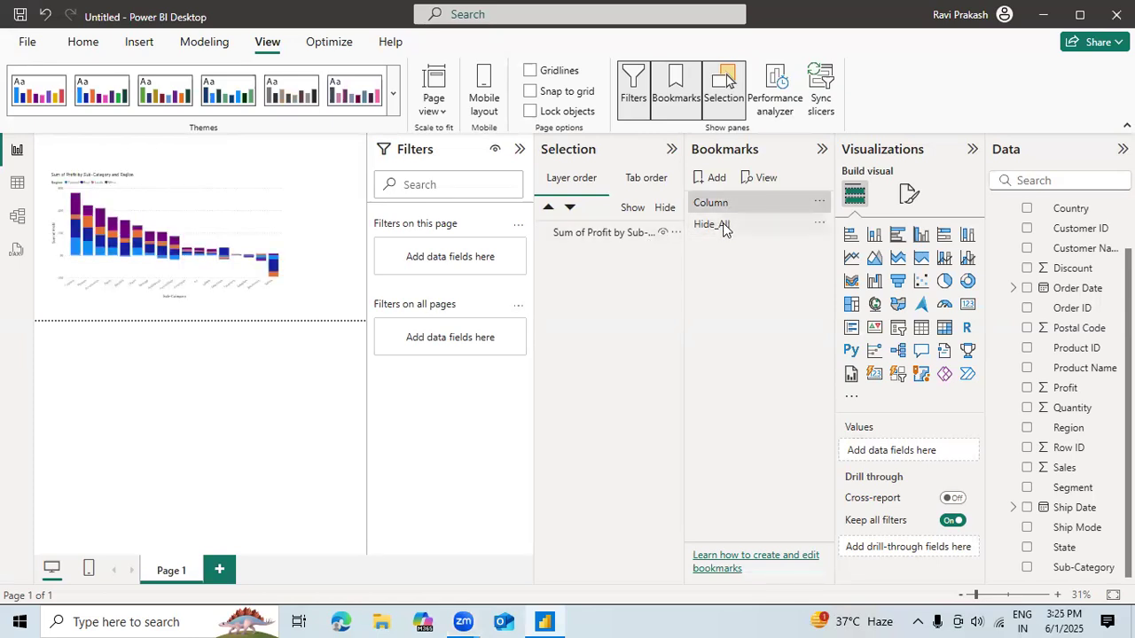
{"action": "left_click", "coordinate": [723, 227]}
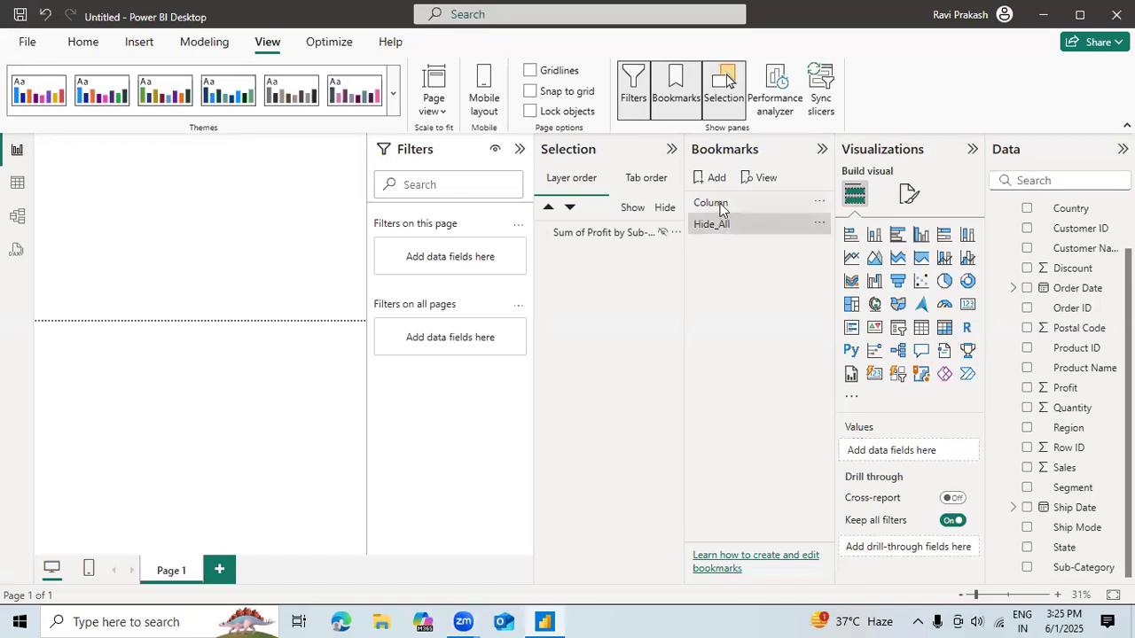
{"action": "left_click", "coordinate": [720, 203]}
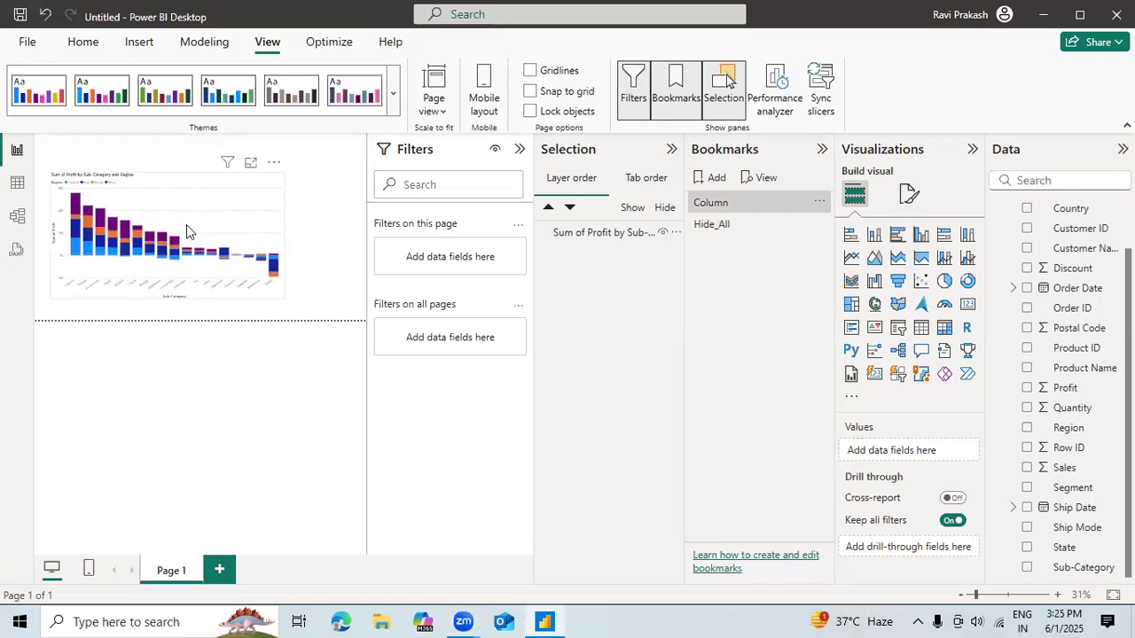
{"action": "left_click", "coordinate": [727, 227]}
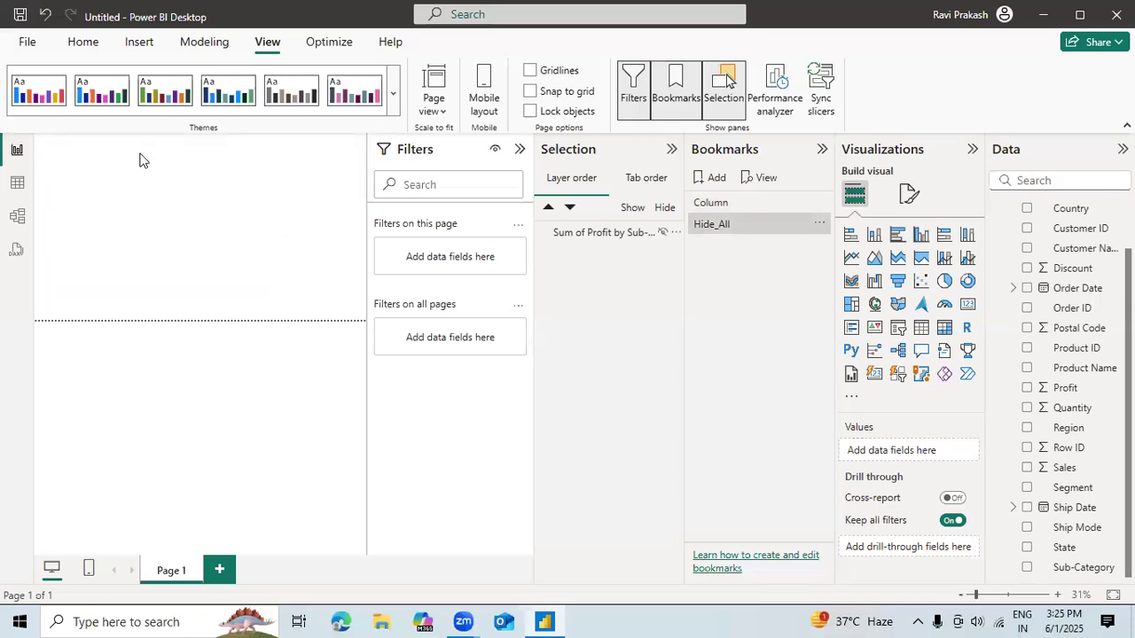
Add a donut chart to the page showing Profit by Category.
{"action": "left_click", "coordinate": [967, 282]}
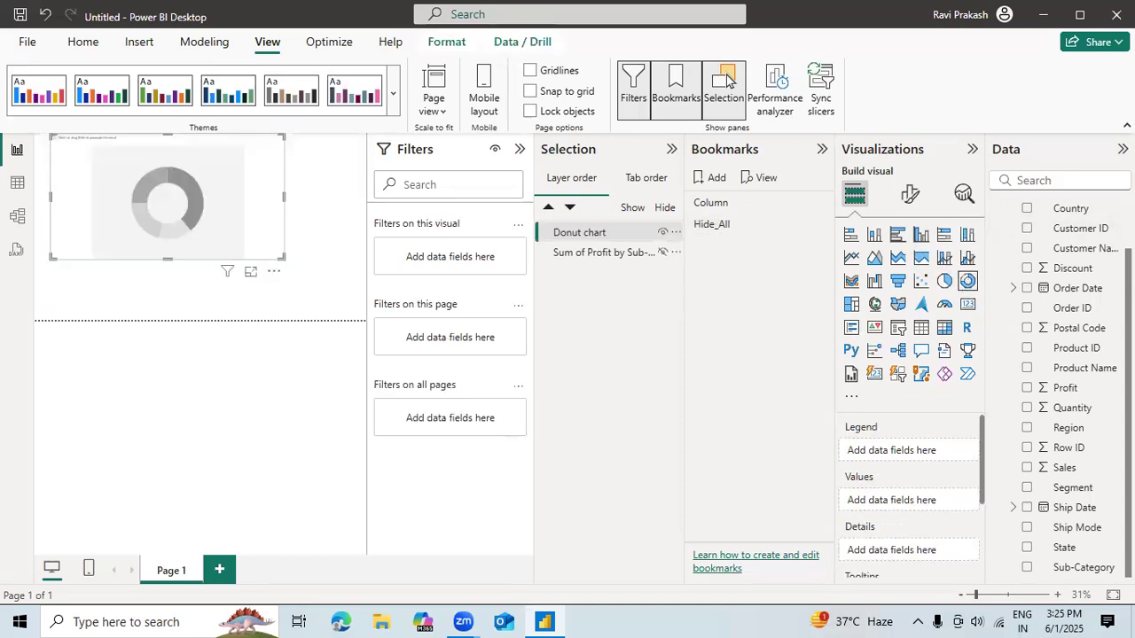
{"action": "scroll", "coordinate": [1029, 235], "scroll_direction": "up", "scroll_amount": 2}
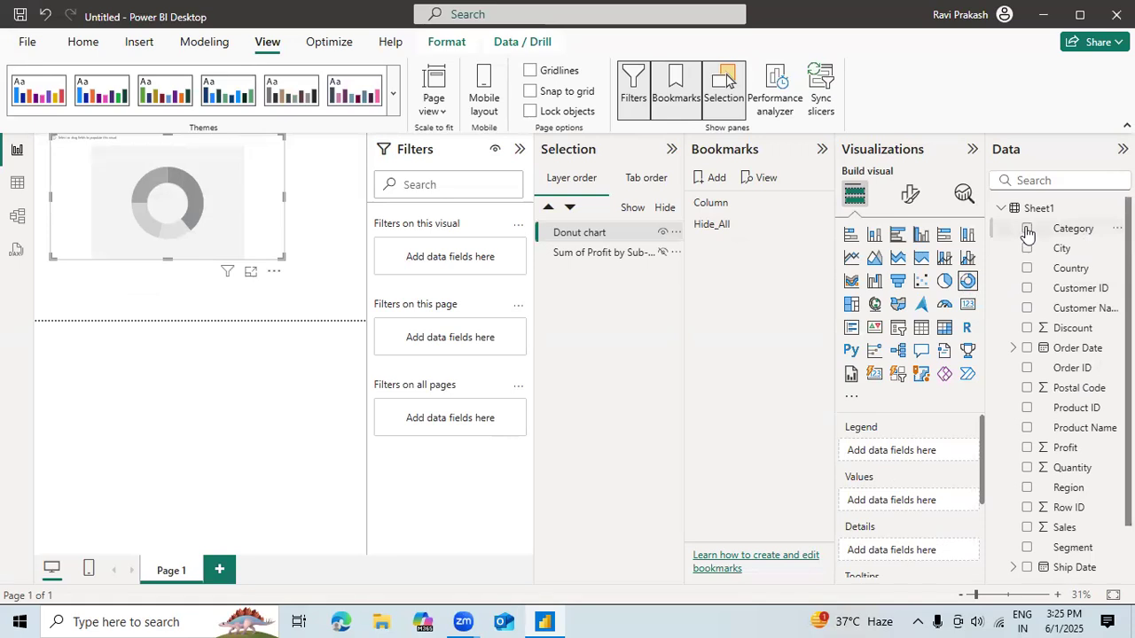
{"action": "left_click", "coordinate": [1027, 230]}
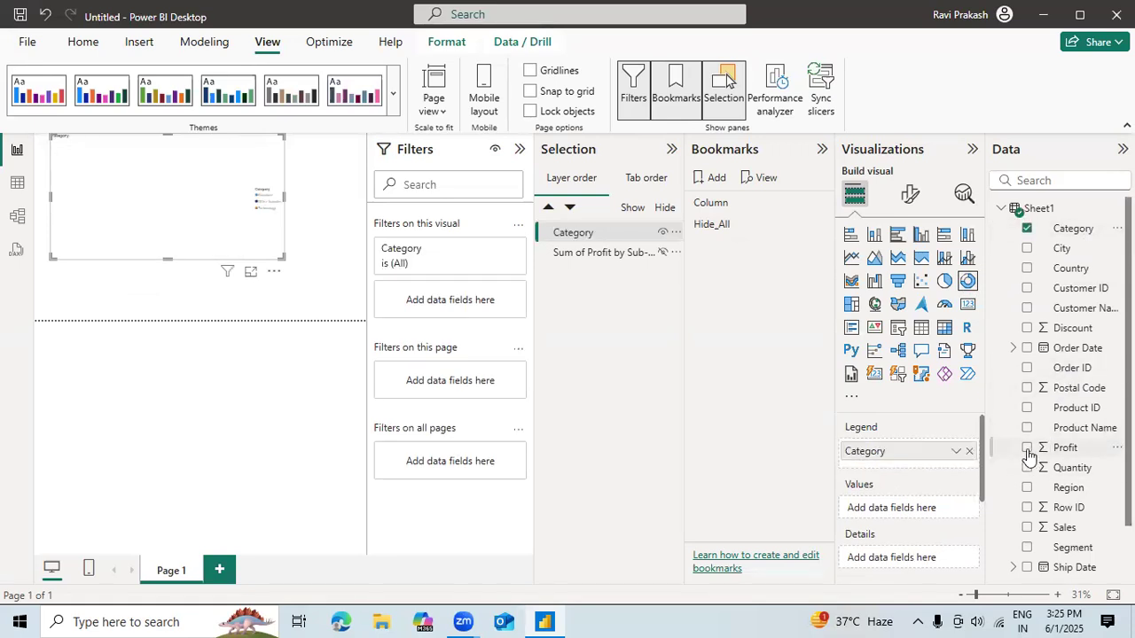
{"action": "left_click", "coordinate": [1027, 448]}
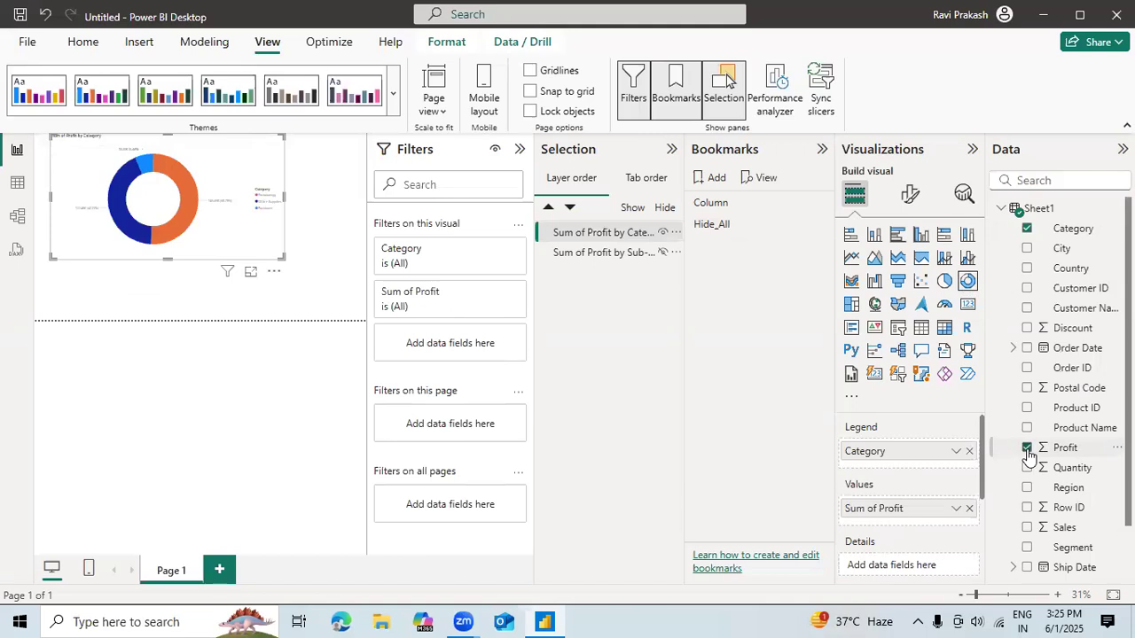
Add a bookmark capturing the donut chart view and name it Donut.
{"action": "left_click", "coordinate": [674, 235]}
{"action": "left_click", "coordinate": [716, 178]}
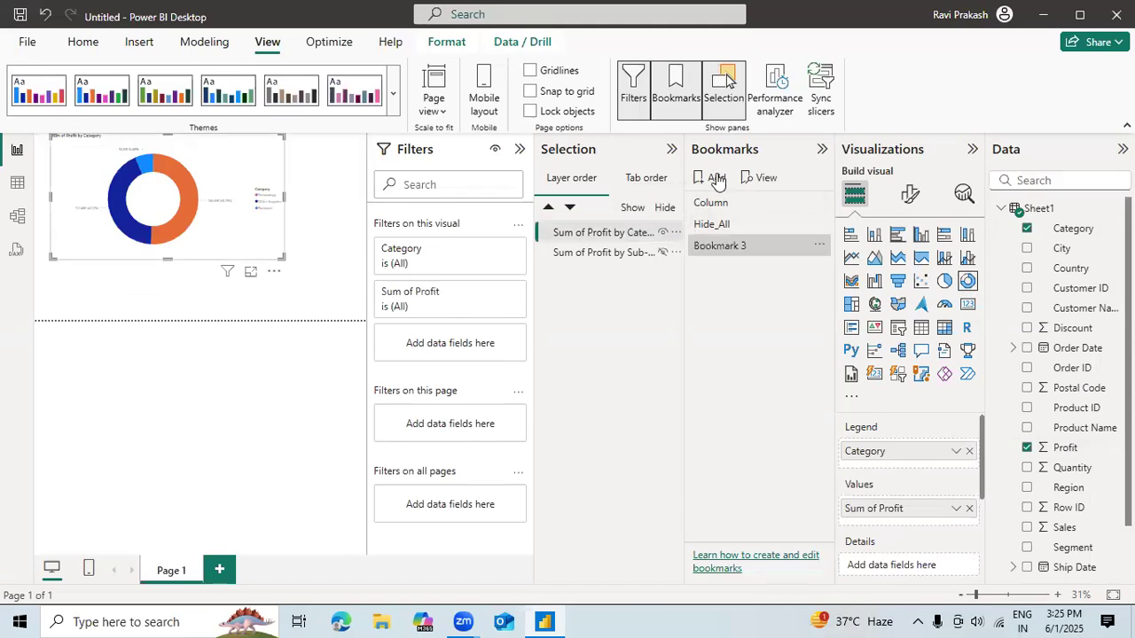
{"action": "left_click", "coordinate": [815, 248]}
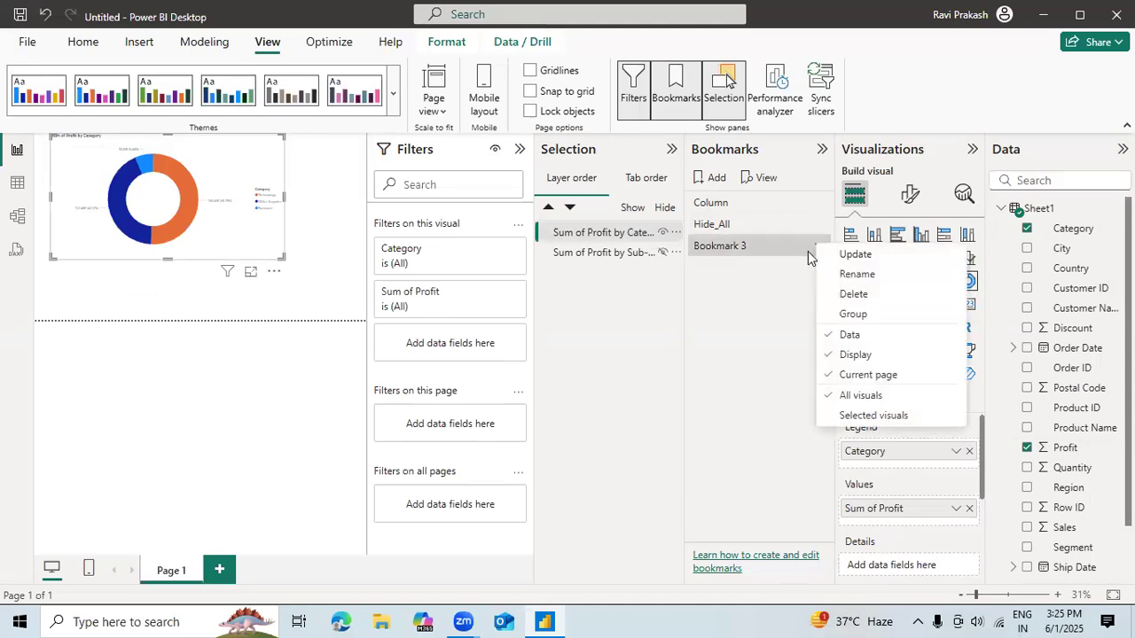
{"action": "left_click", "coordinate": [859, 275]}
{"action": "key", "text": "BackSpace"}
{"action": "key", "text": "BackSpace"}
{"action": "key", "text": "BackSpace"}
{"action": "key", "text": "BackSpace"}
{"action": "key", "text": "BackSpace"}
{"action": "key", "text": "BackSpace"}
{"action": "key", "text": "BackSpace"}
{"action": "key", "text": "BackSpace"}
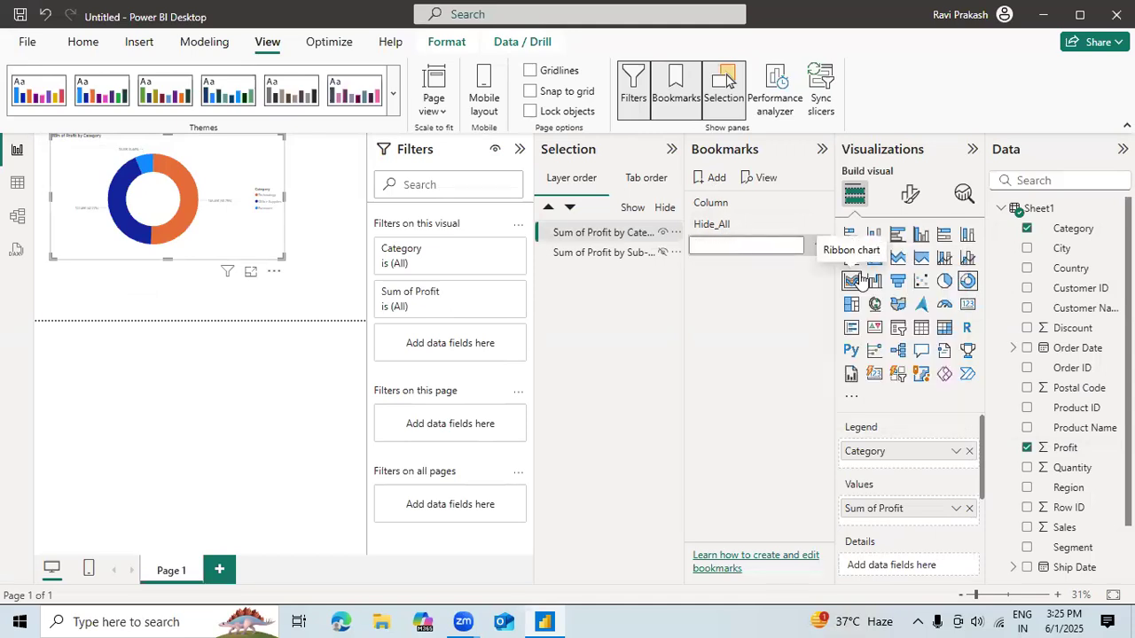
{"action": "type", "text": "Donut"}
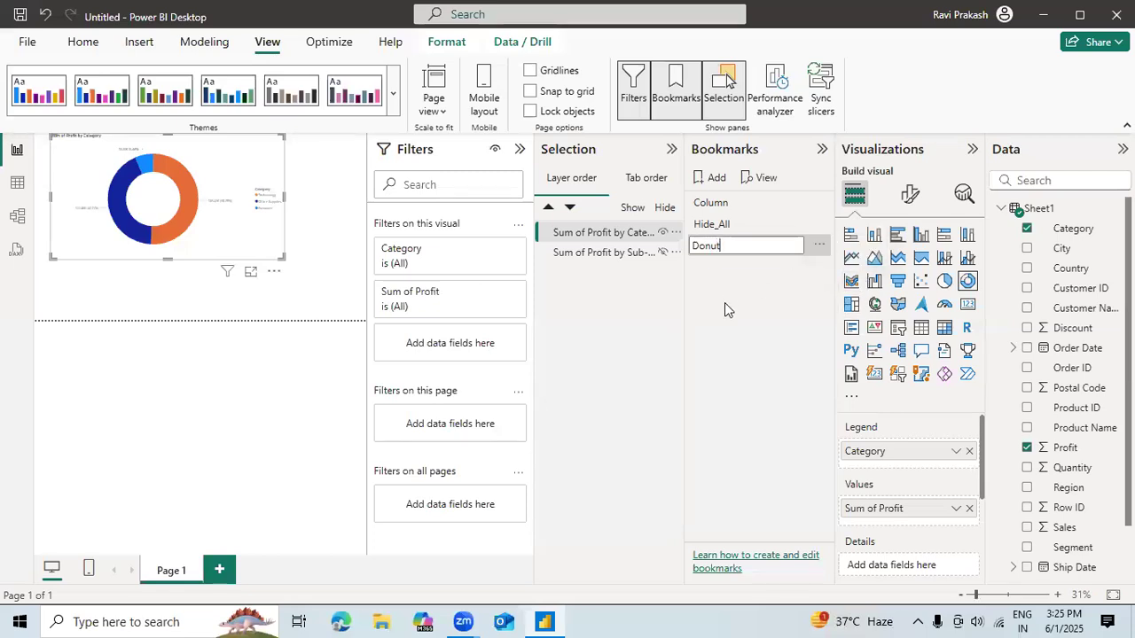
{"action": "key", "text": "Return"}
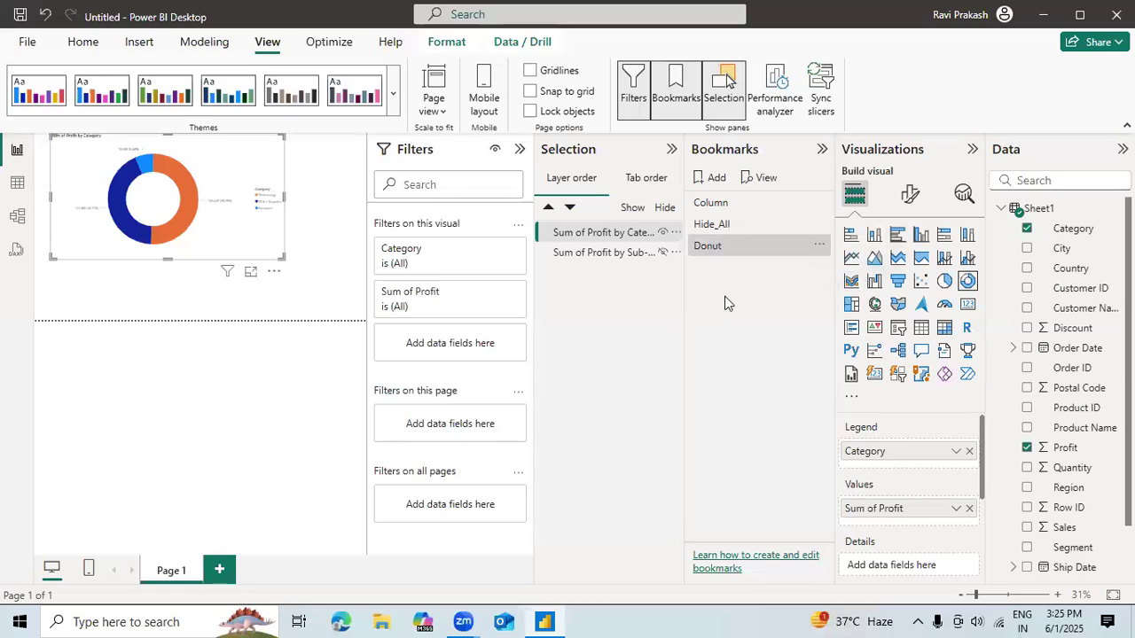
Apply the Hide_All bookmark, hide the donut chart as well, and update Hide_All with that state.
{"action": "left_click", "coordinate": [714, 225]}
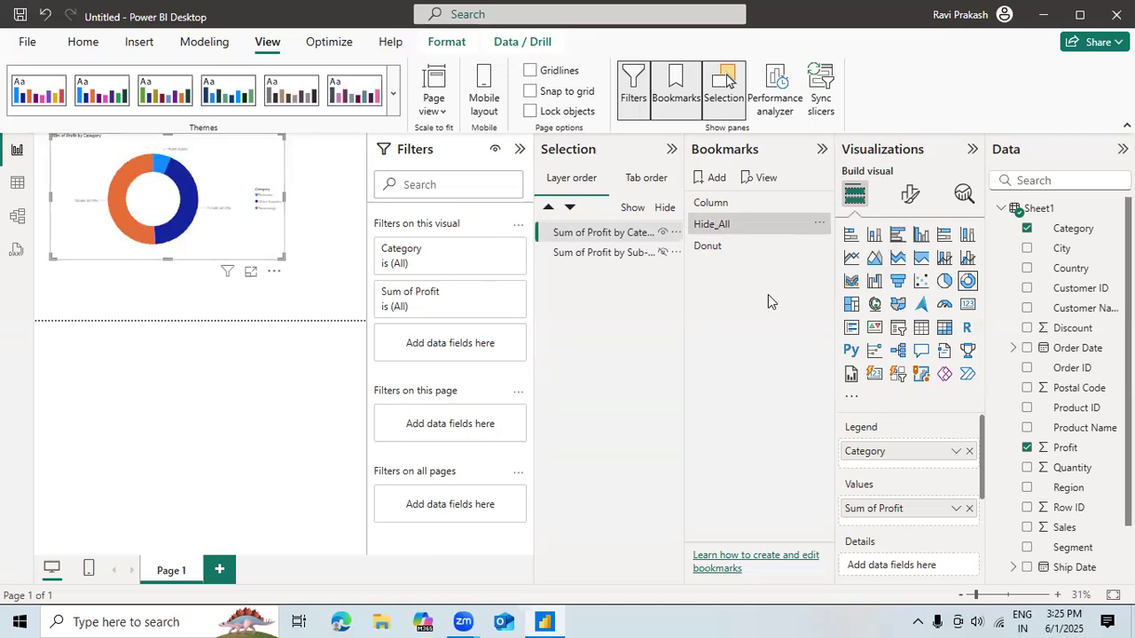
{"action": "left_click", "coordinate": [663, 232]}
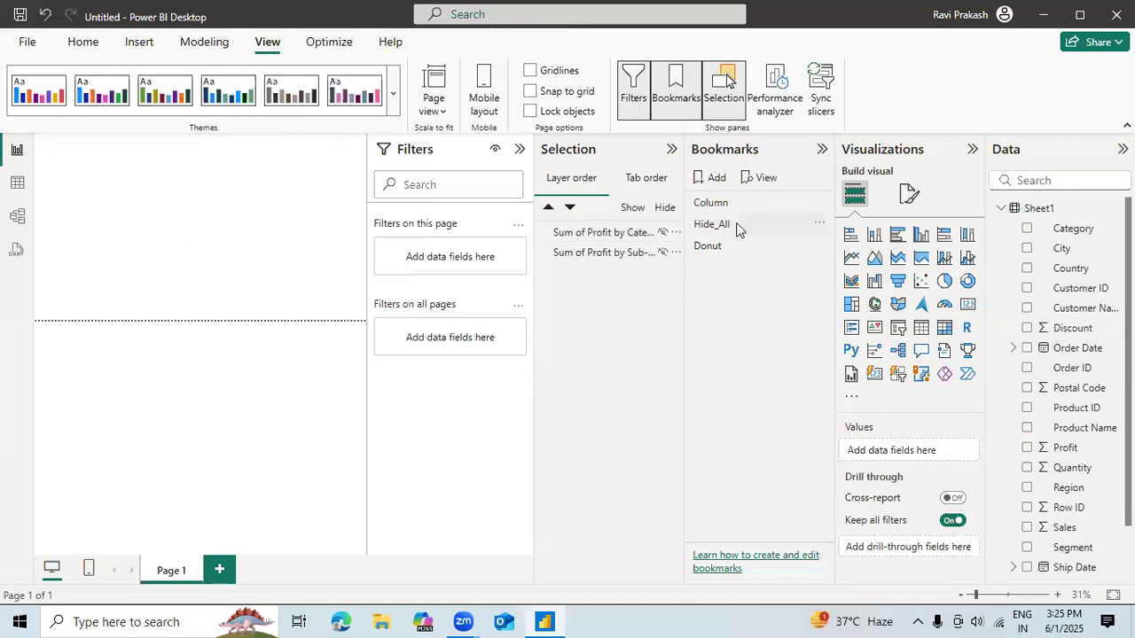
{"action": "left_click", "coordinate": [820, 225]}
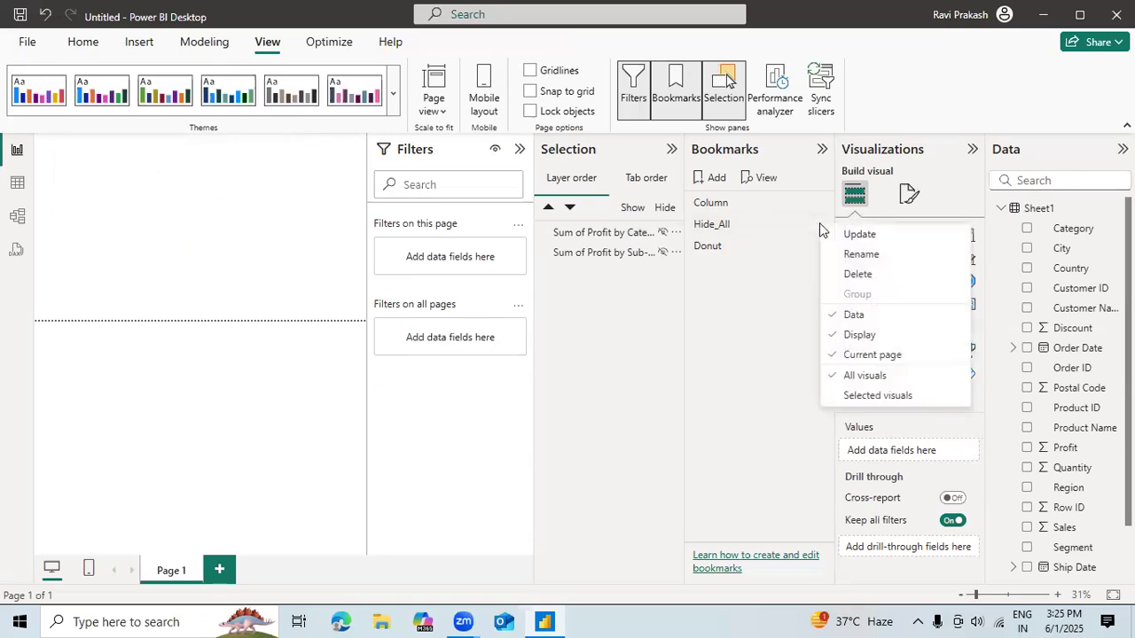
{"action": "left_click", "coordinate": [853, 236]}
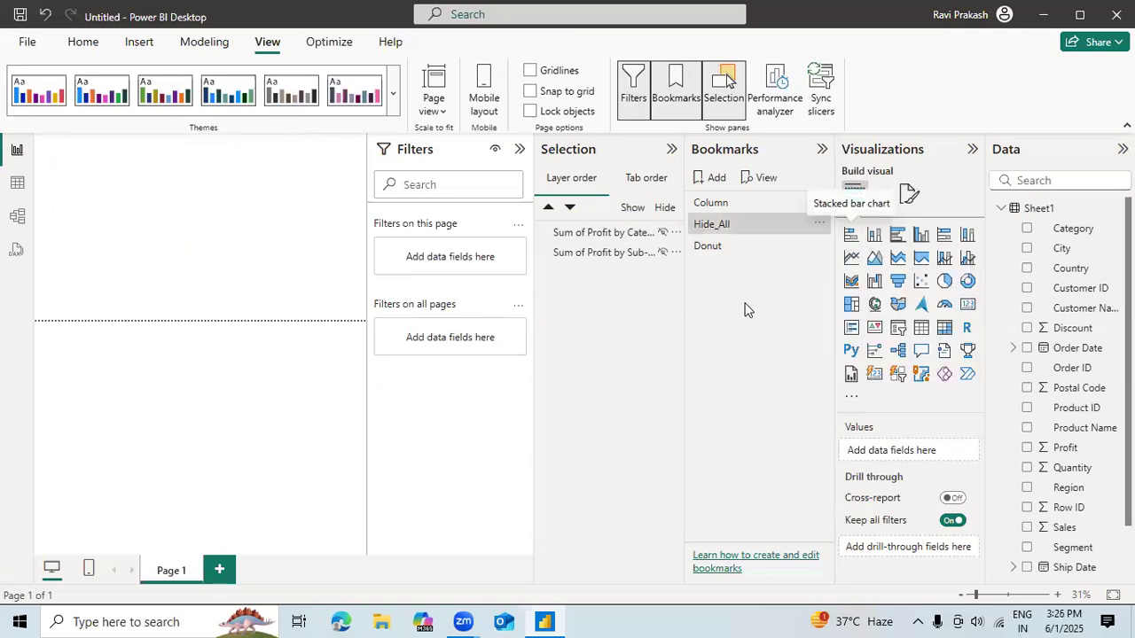
Apply the Column bookmark, hide the donut chart so only the column chart shows, and update the Column bookmark.
{"action": "left_click", "coordinate": [716, 204]}
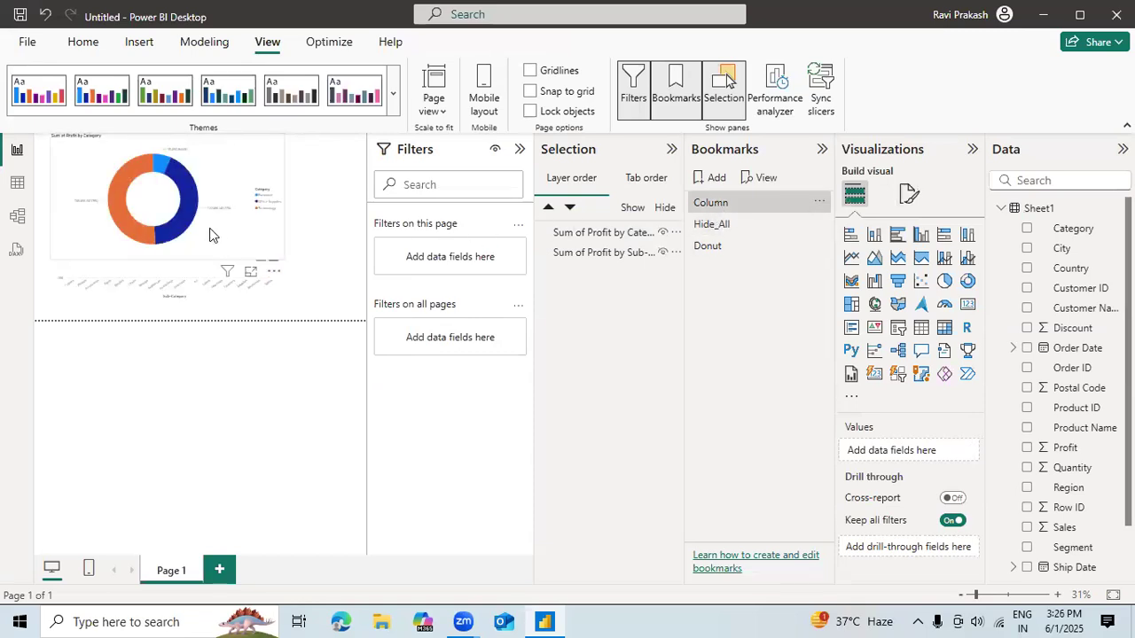
{"action": "left_click", "coordinate": [667, 254]}
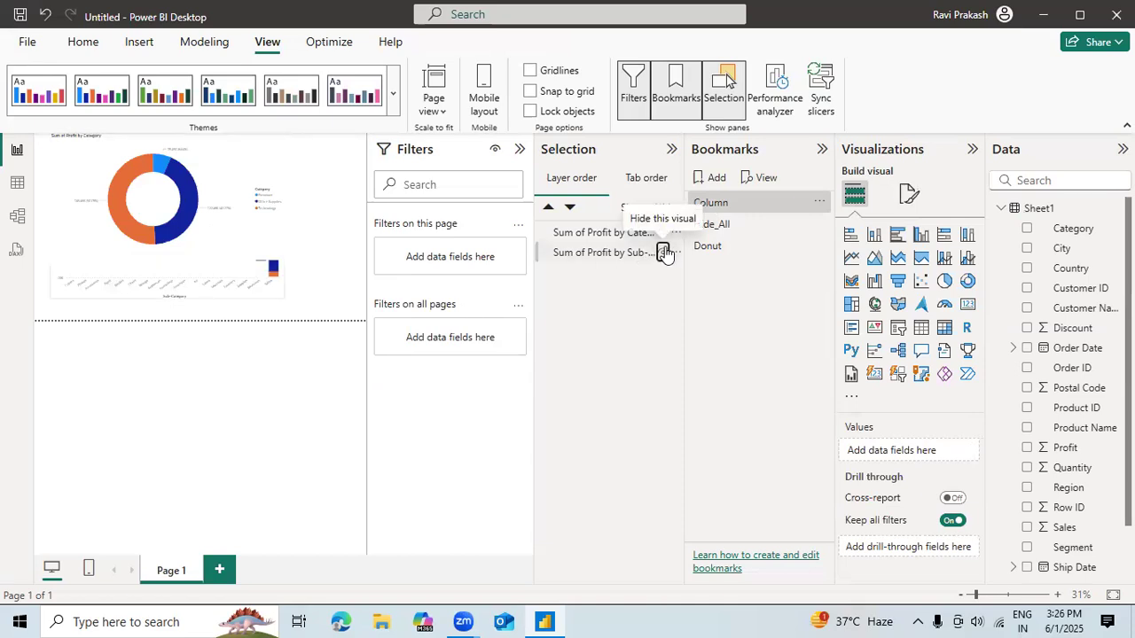
{"action": "left_click", "coordinate": [667, 255]}
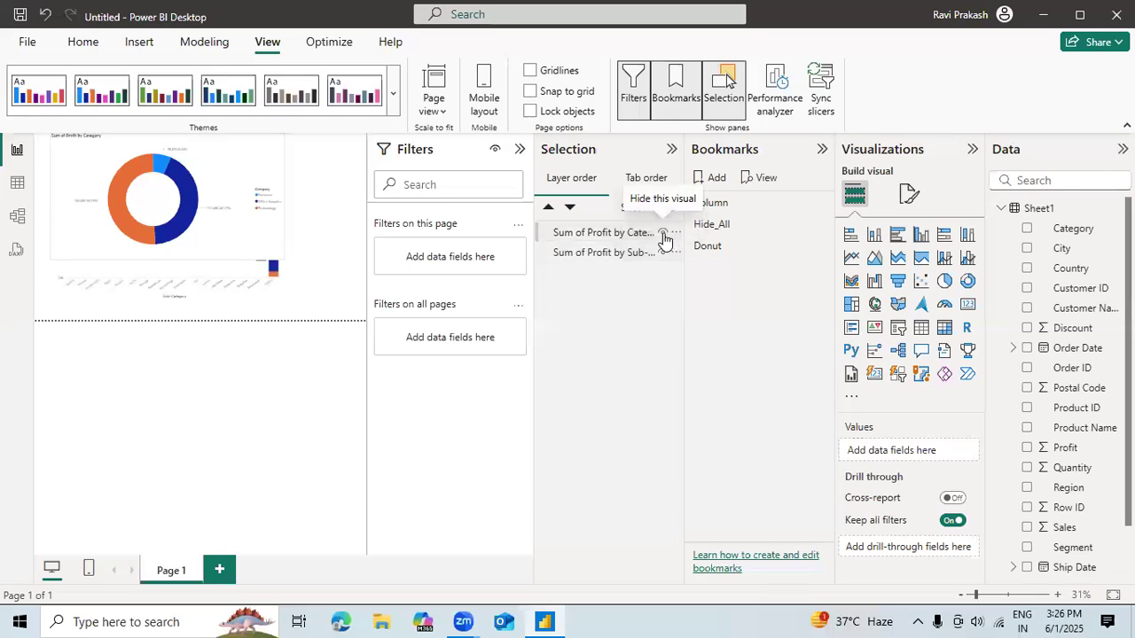
{"action": "left_click", "coordinate": [666, 235]}
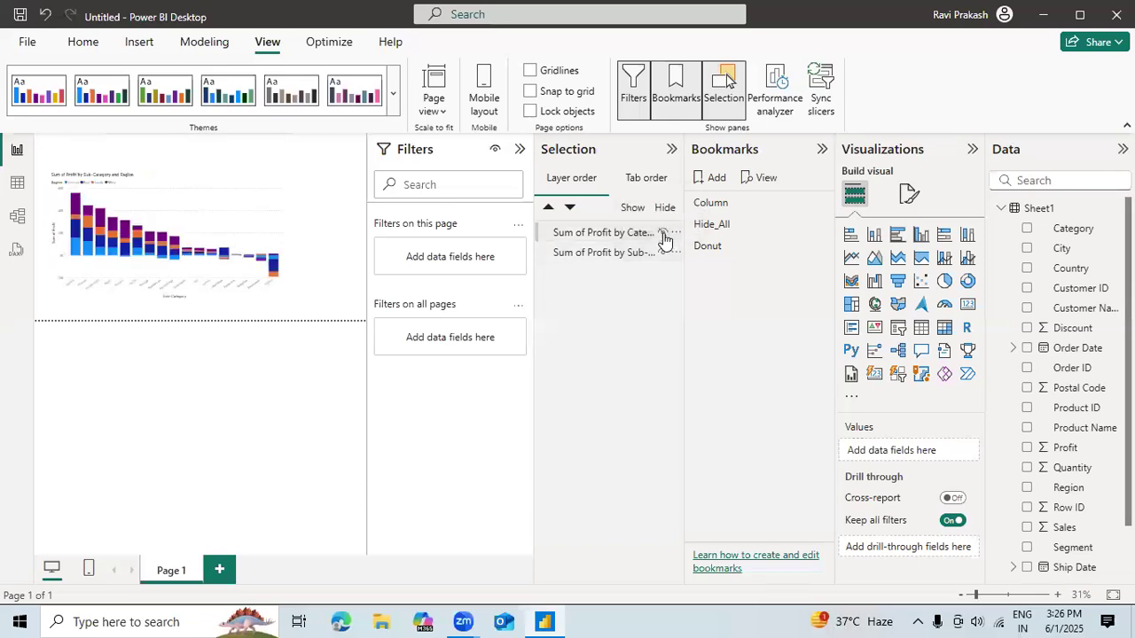
{"action": "left_click", "coordinate": [820, 203]}
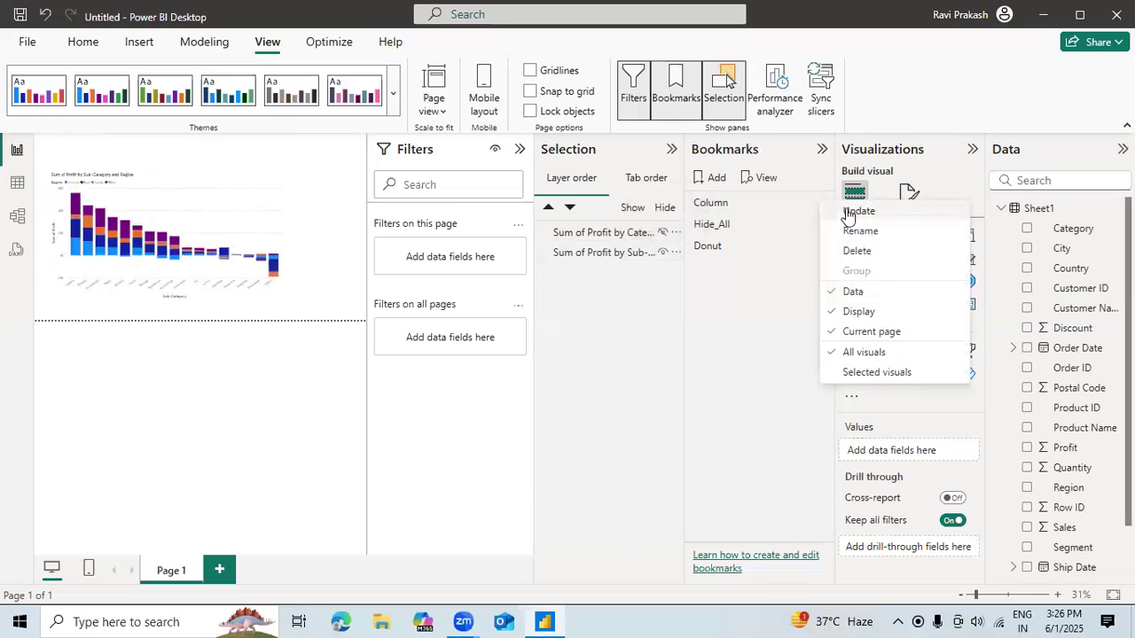
{"action": "left_click", "coordinate": [844, 213]}
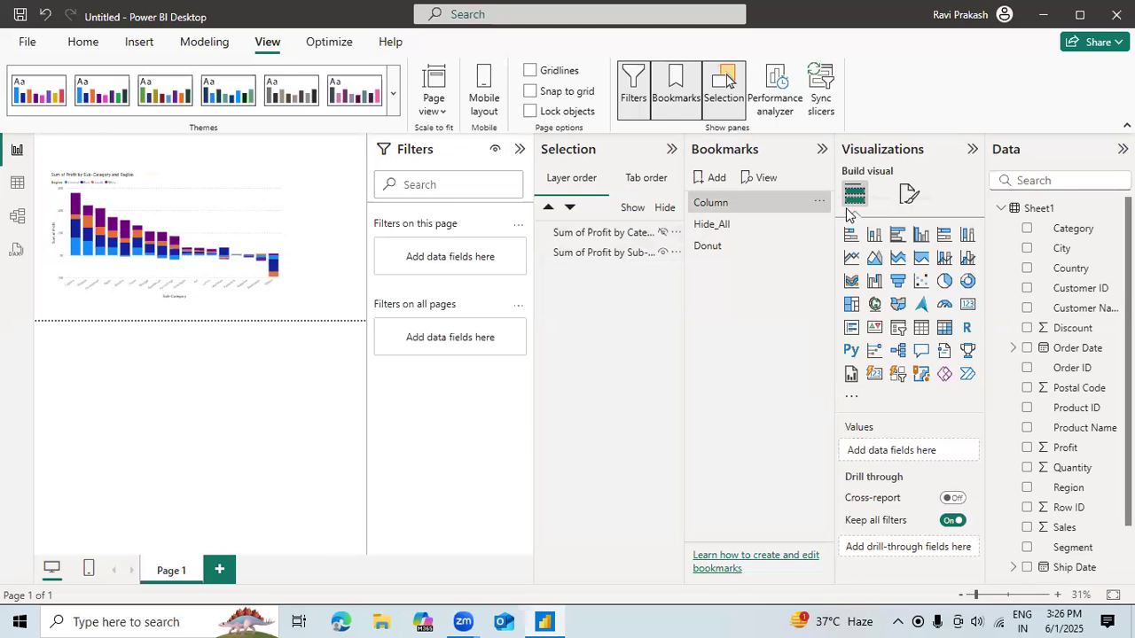
Test the Hide_All, Donut and Column bookmarks in turn, ending on the column chart view.
{"action": "left_click", "coordinate": [712, 228]}
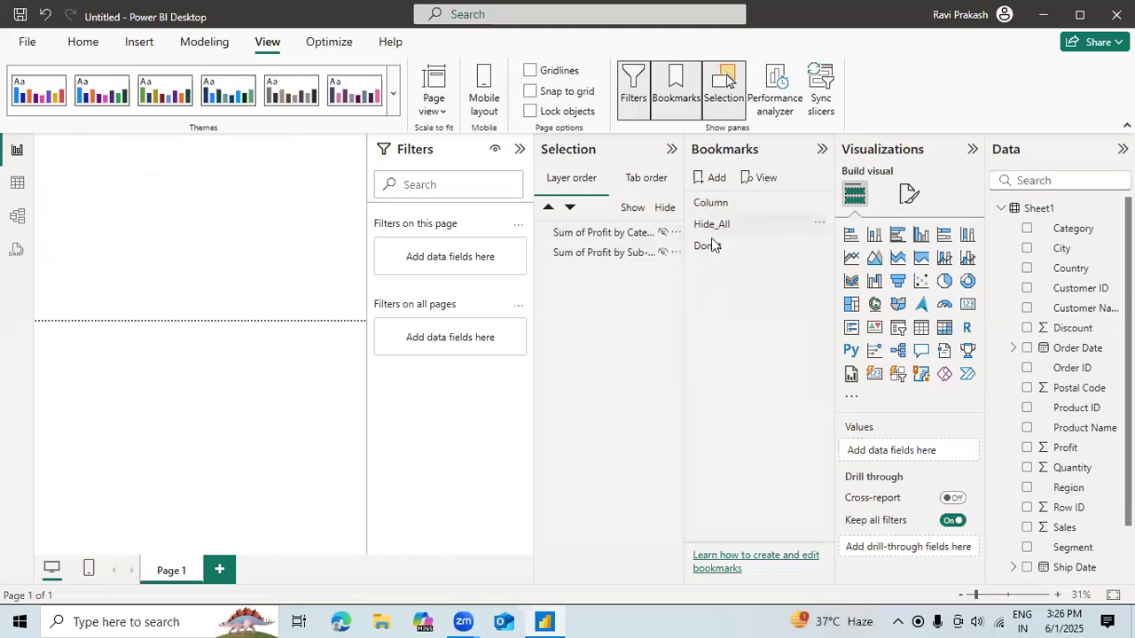
{"action": "left_click", "coordinate": [709, 249]}
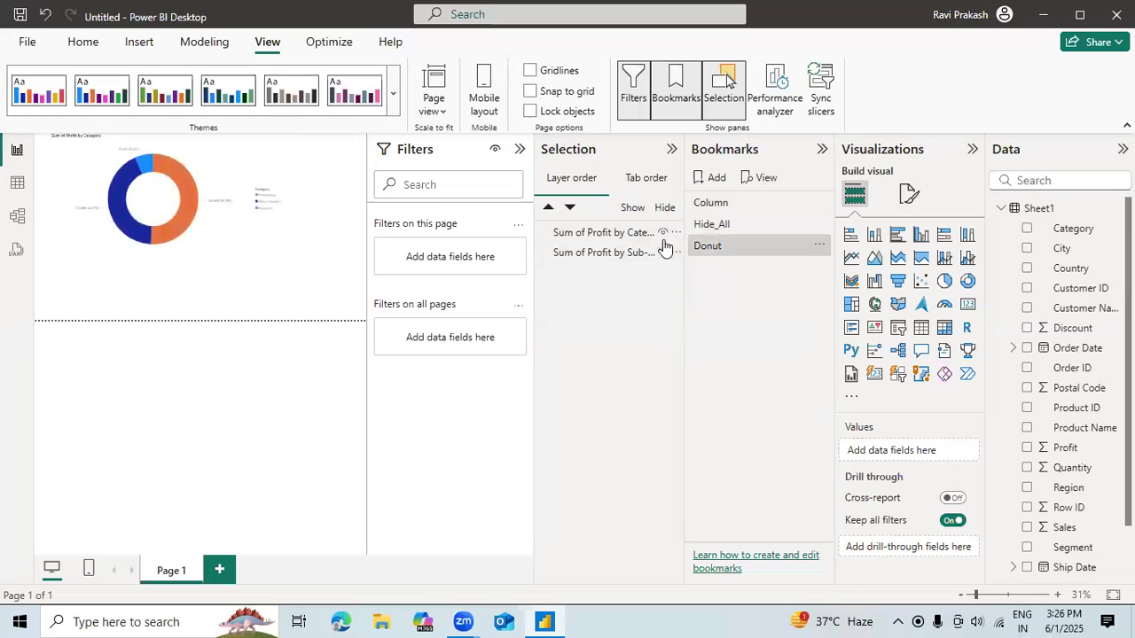
{"action": "left_click", "coordinate": [730, 205]}
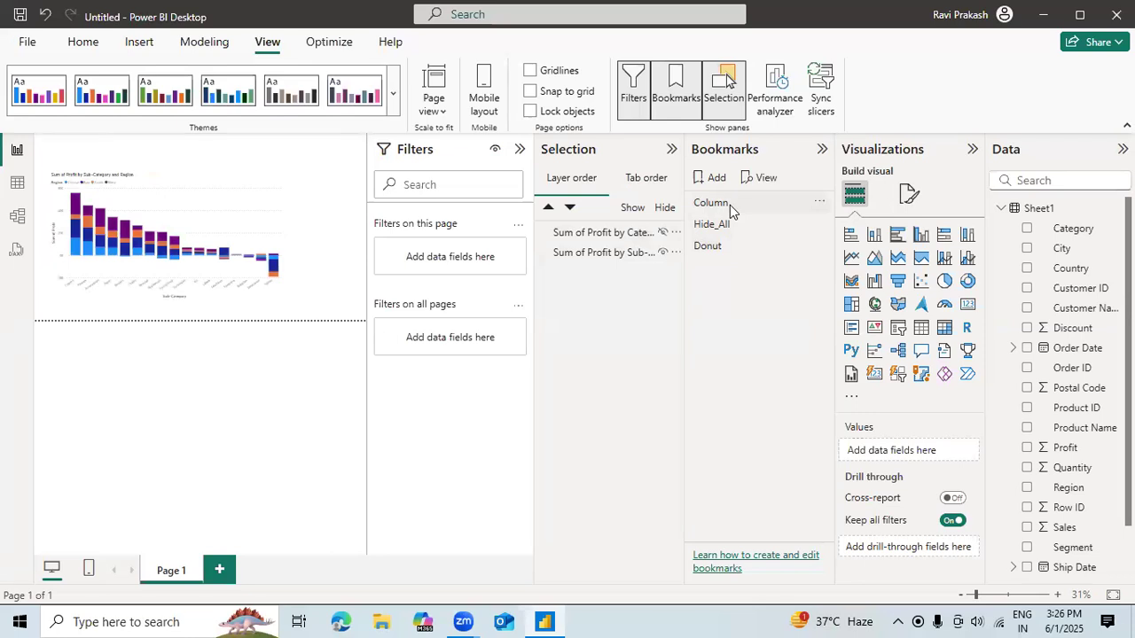
Collapse the Bookmarks, Selection and Filters panes to enlarge the report canvas.
{"action": "left_click", "coordinate": [824, 152]}
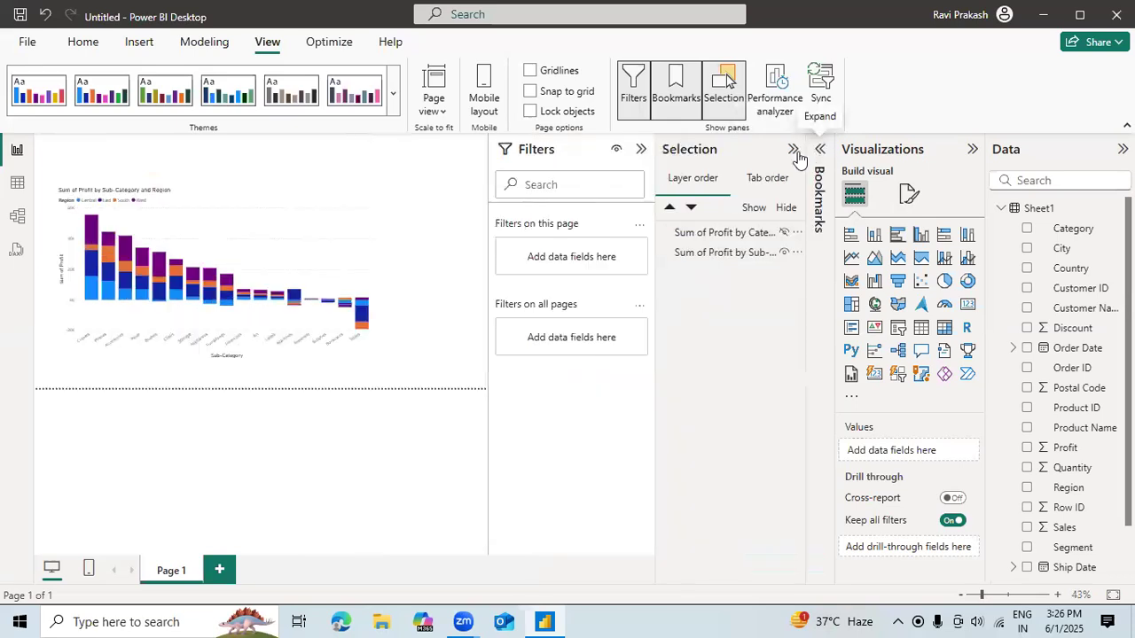
{"action": "left_click", "coordinate": [802, 150]}
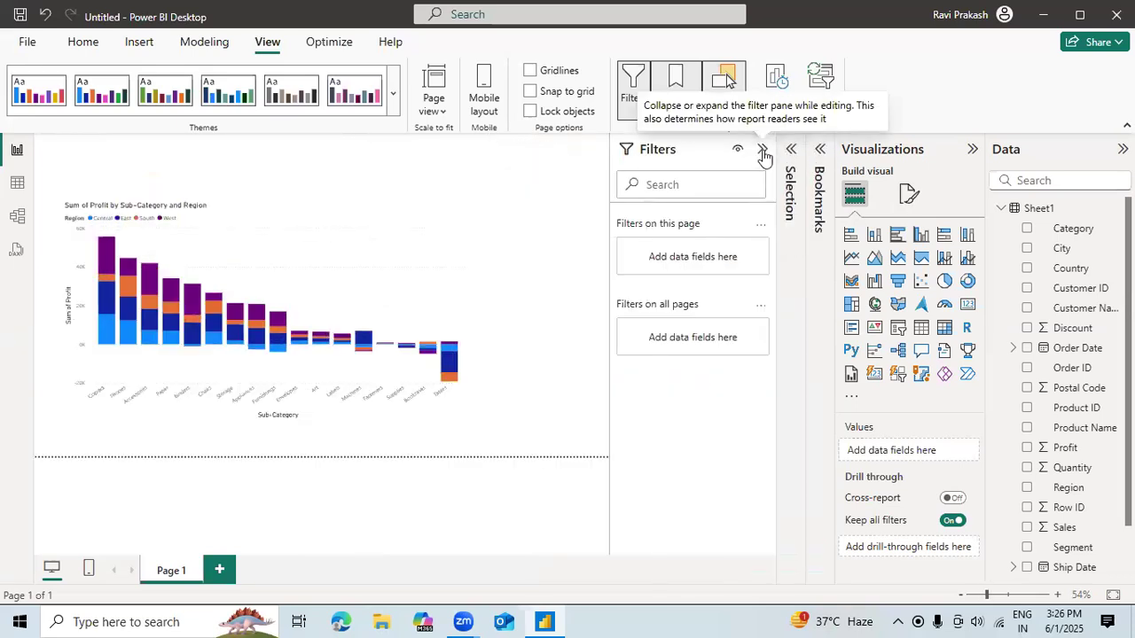
{"action": "left_click", "coordinate": [762, 149]}
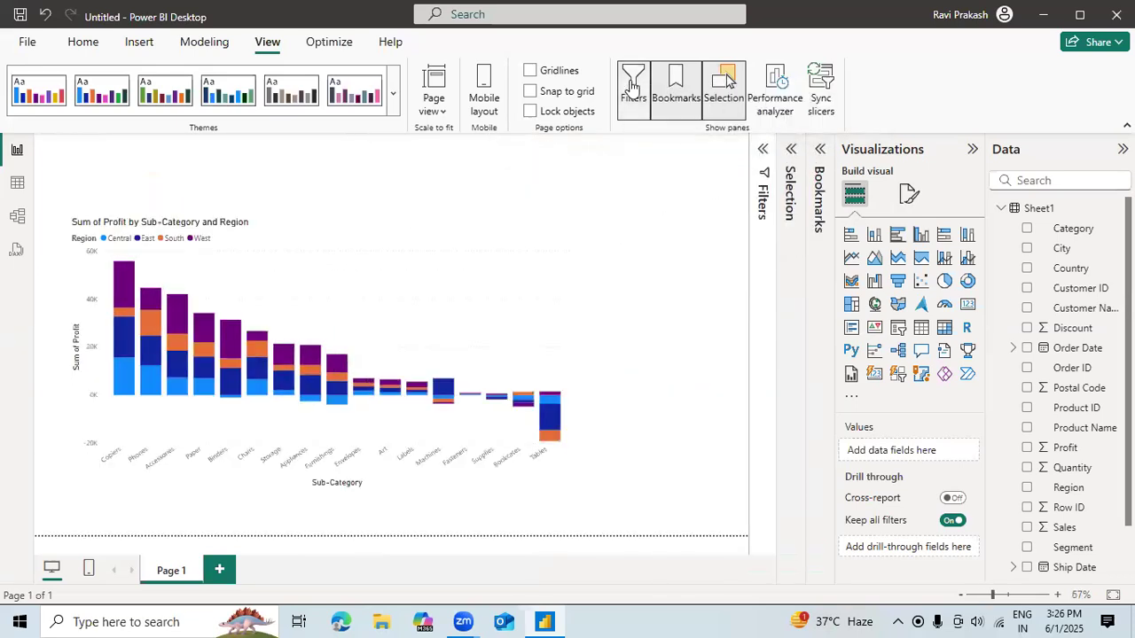
Insert a blank button and place it above the column chart, near the middle of the chart's width.
{"action": "left_click", "coordinate": [139, 41]}
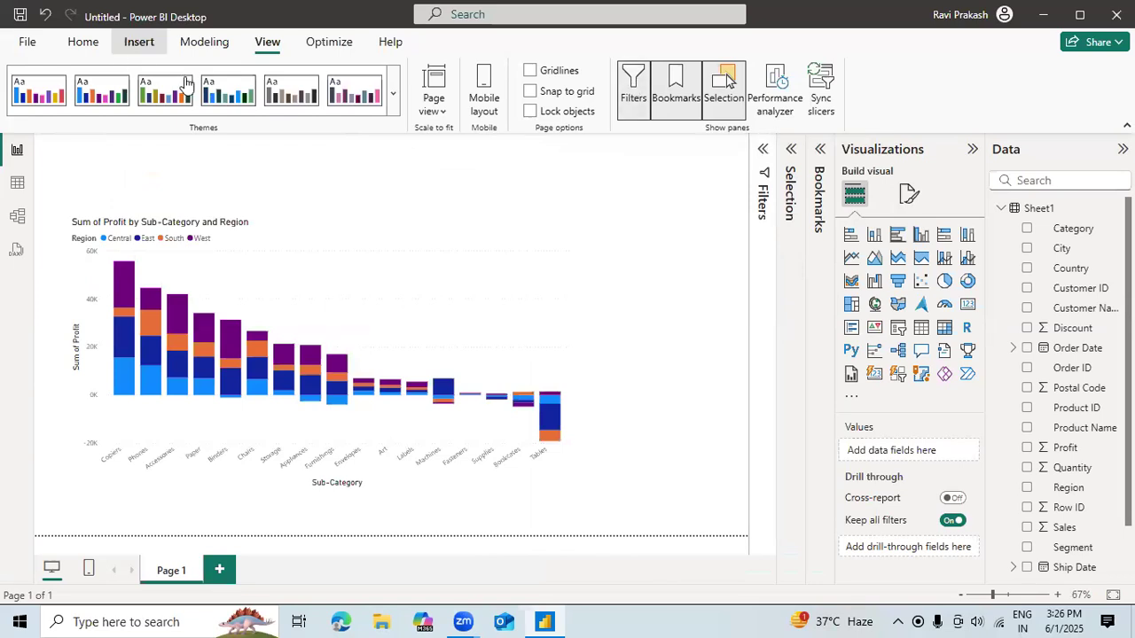
{"action": "left_click", "coordinate": [550, 108]}
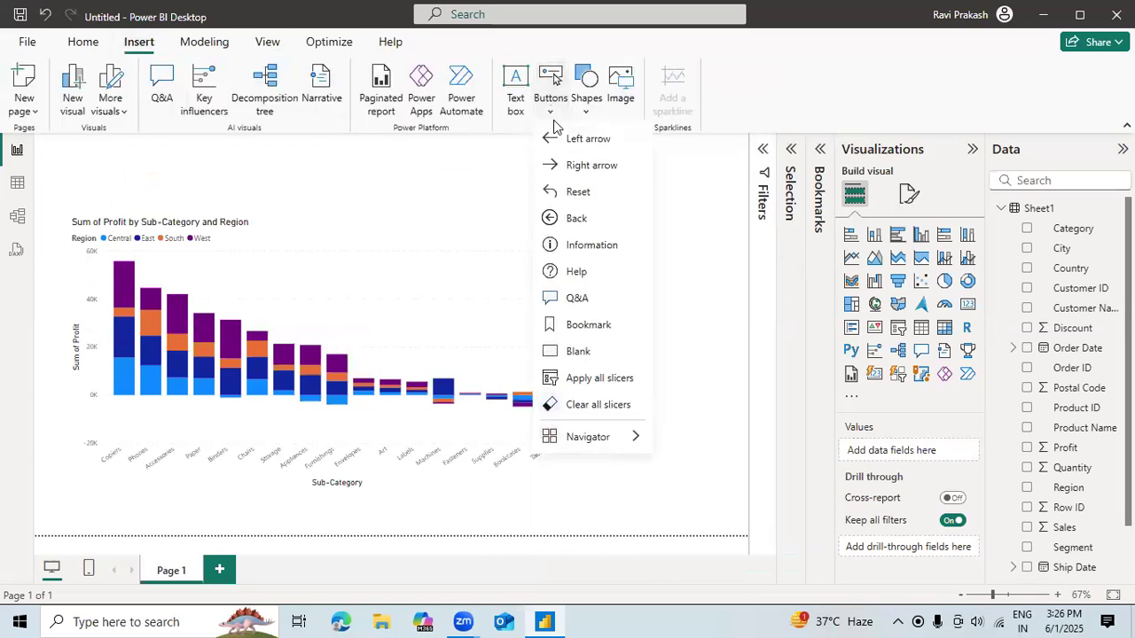
{"action": "left_click", "coordinate": [577, 350]}
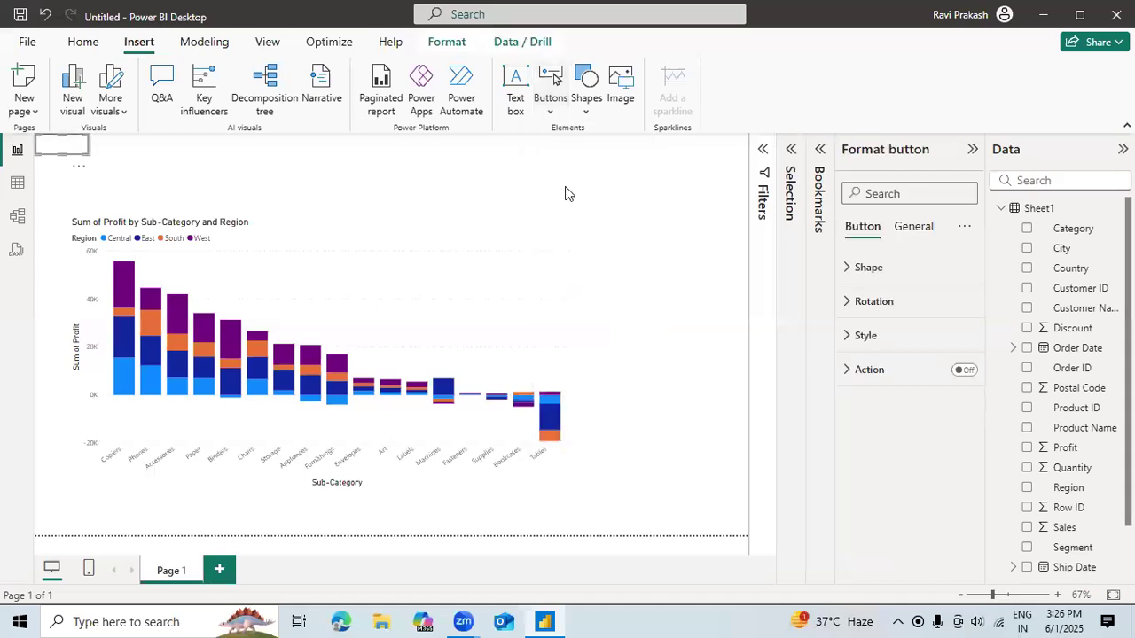
{"action": "left_click_drag", "start_coordinate": [59, 151], "coordinate": [321, 167]}
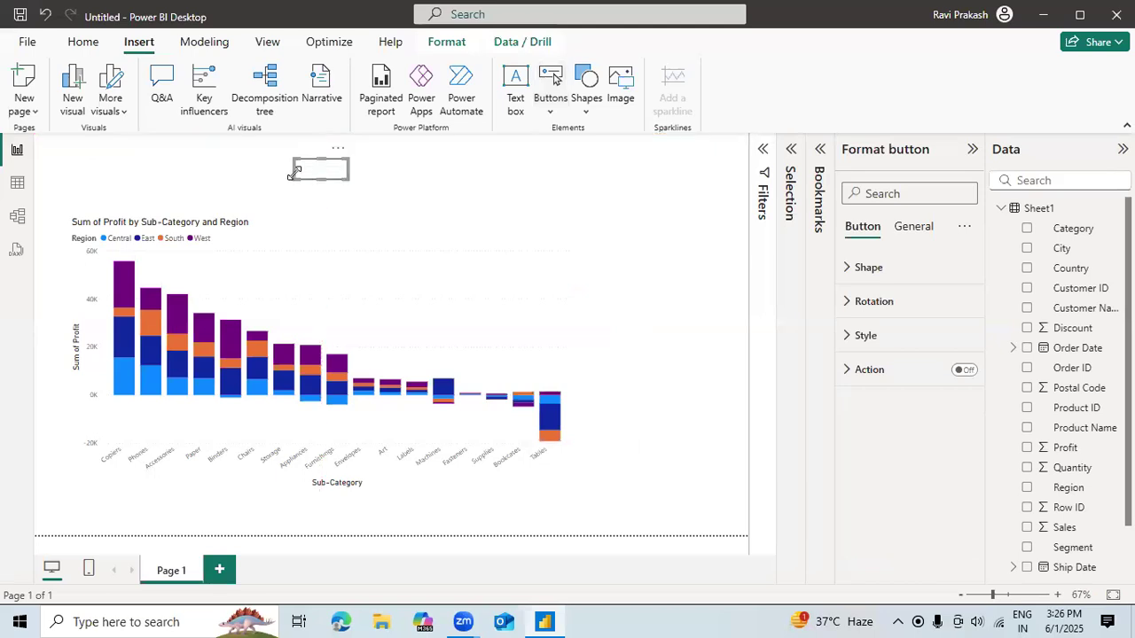
{"action": "left_click", "coordinate": [239, 168]}
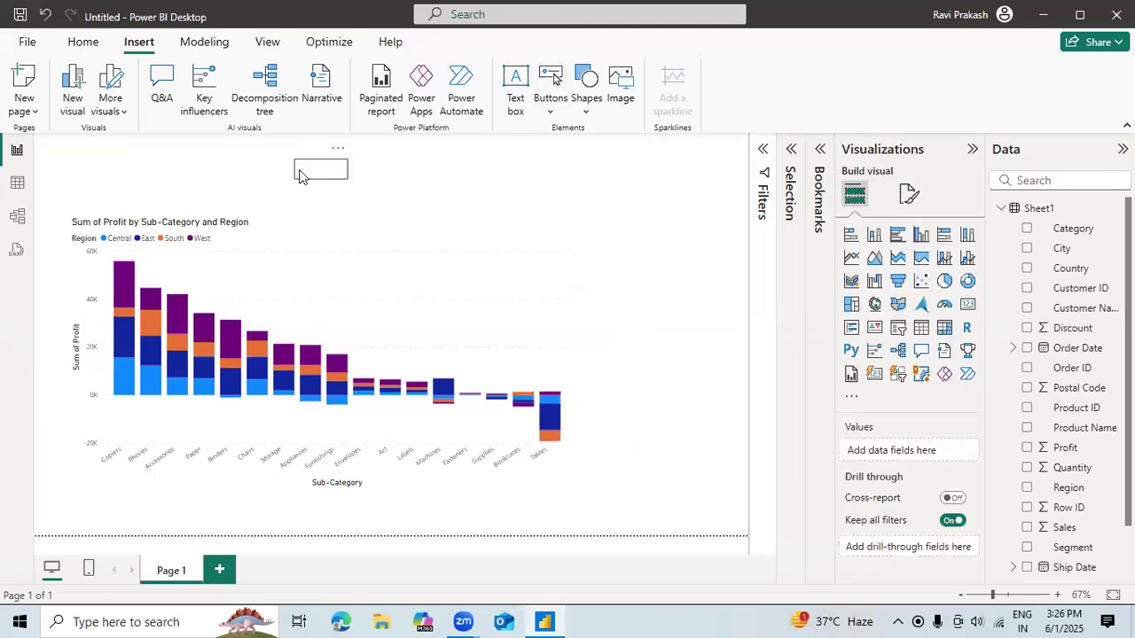
Enlarge the blank button above the column chart and place a duplicate to its right, level with it and separated by a small gap.
{"action": "mouse_move", "coordinate": [308, 176]}
{"action": "left_mouse_down"}
{"action": "mouse_move", "coordinate": [316, 170]}
{"action": "mouse_move", "coordinate": [235, 167]}
{"action": "mouse_move", "coordinate": [251, 191]}
{"action": "mouse_move", "coordinate": [320, 173]}
{"action": "left_mouse_up"}
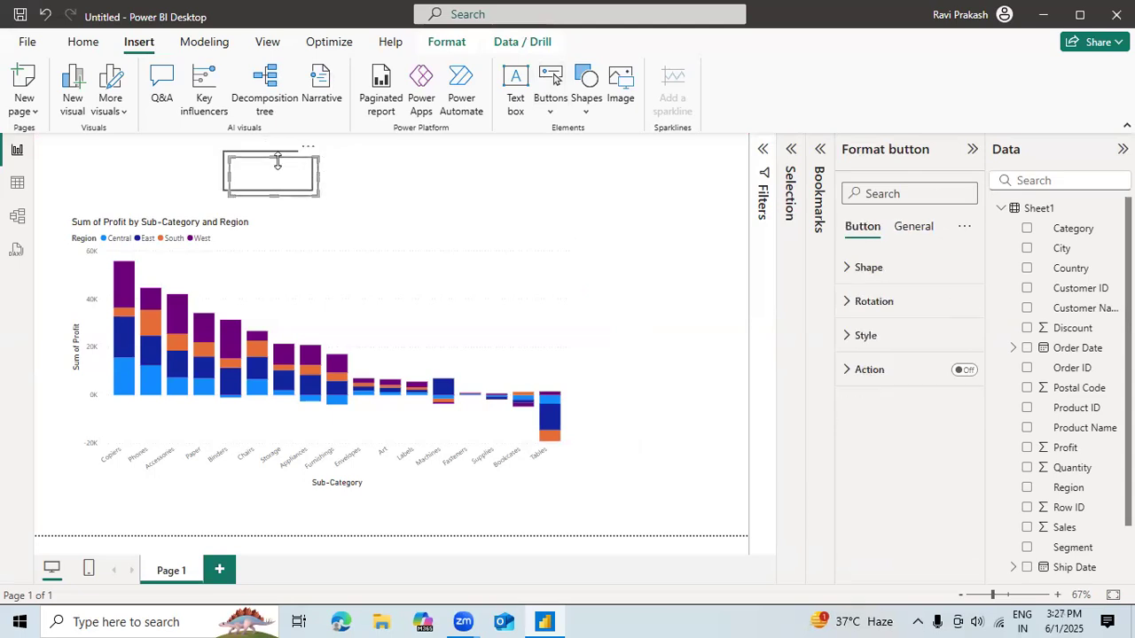
{"action": "left_click_drag", "start_coordinate": [289, 188], "coordinate": [362, 188]}
{"action": "key", "text": "Right"}
{"action": "key", "text": "Right"}
{"action": "key", "text": "Right"}
{"action": "key", "text": "Right"}
{"action": "key", "text": "Right"}
{"action": "key", "text": "Right"}
{"action": "key", "text": "Right"}
{"action": "key", "text": "Right"}
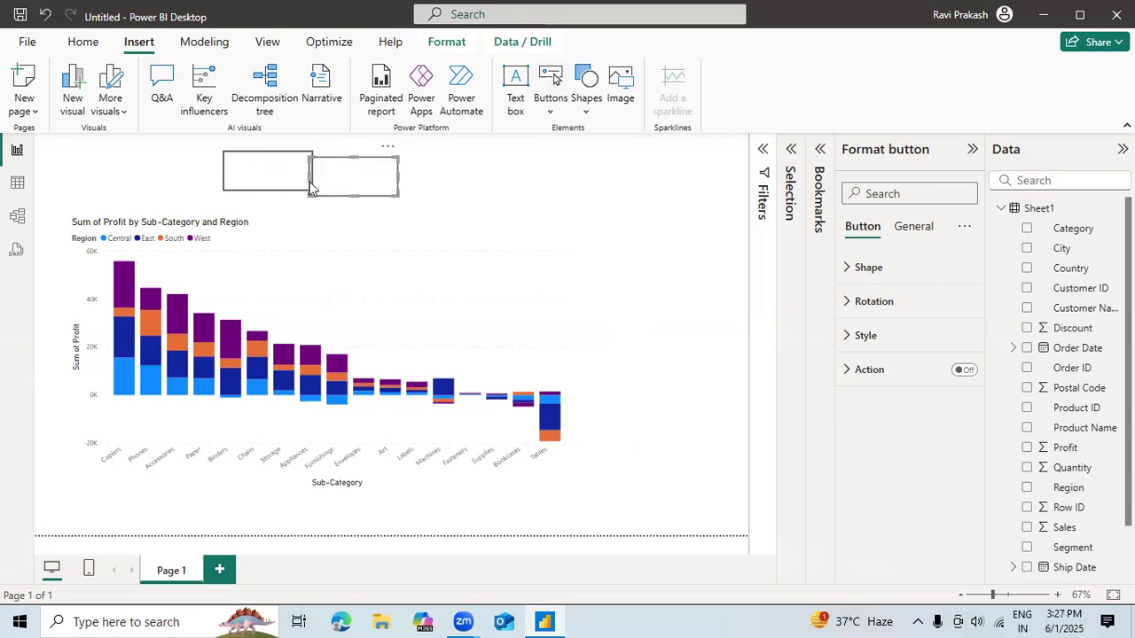
{"action": "key", "text": "Up"}
{"action": "key", "text": "Up"}
{"action": "key", "text": "Up"}
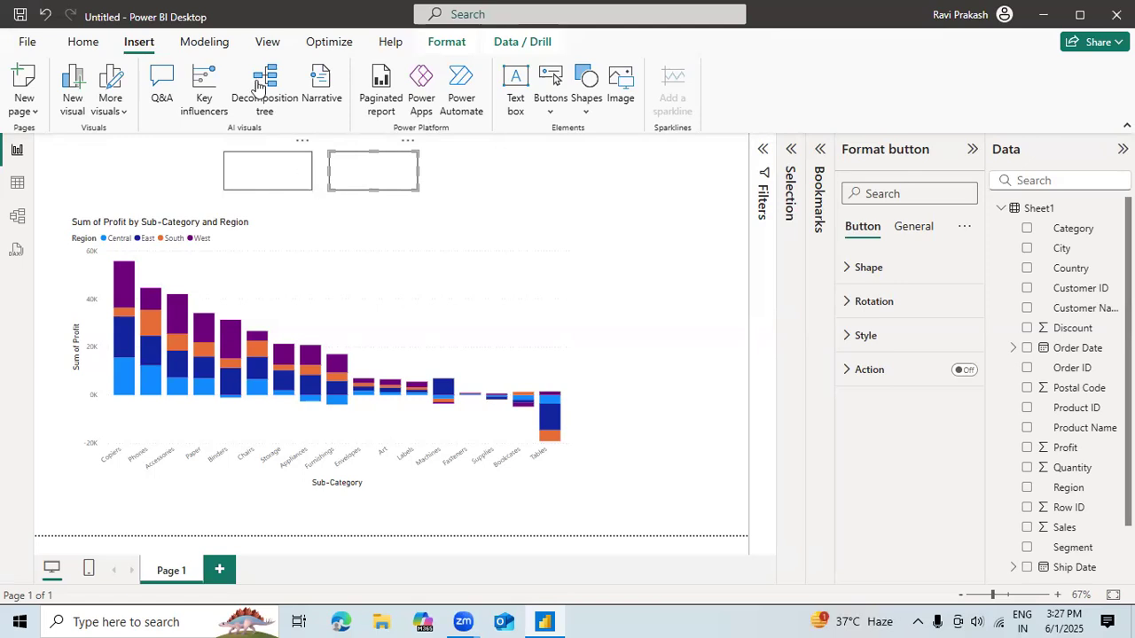
Turn on the left button's action with type Bookmark and assign the Column bookmark.
{"action": "left_click", "coordinate": [260, 182]}
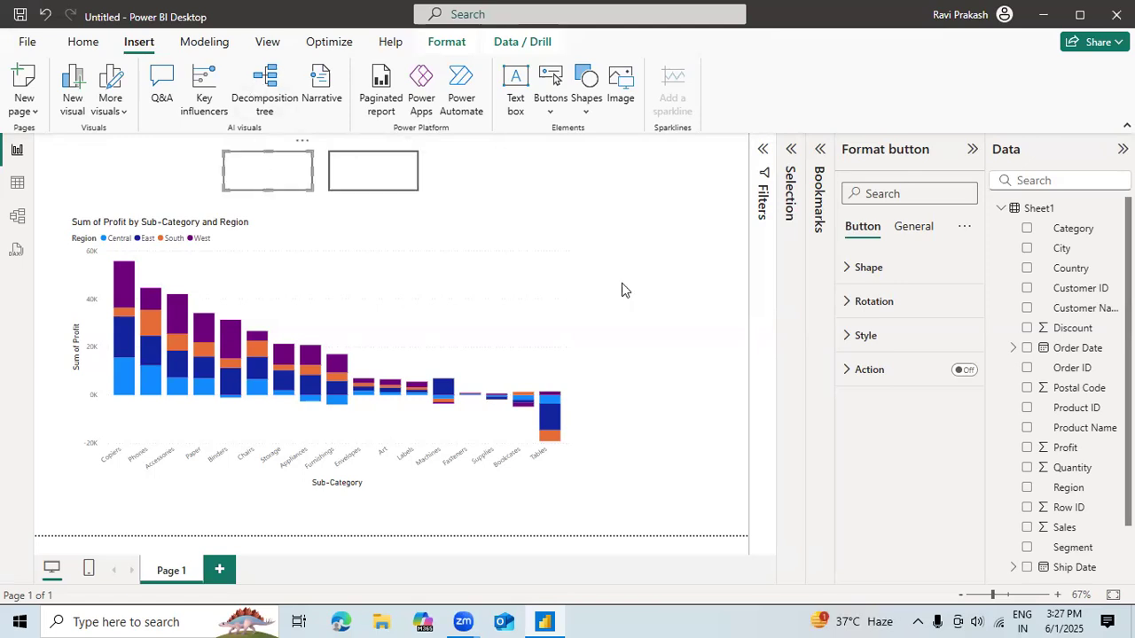
{"action": "left_click", "coordinate": [842, 371]}
{"action": "left_click", "coordinate": [965, 371]}
{"action": "left_click", "coordinate": [931, 409]}
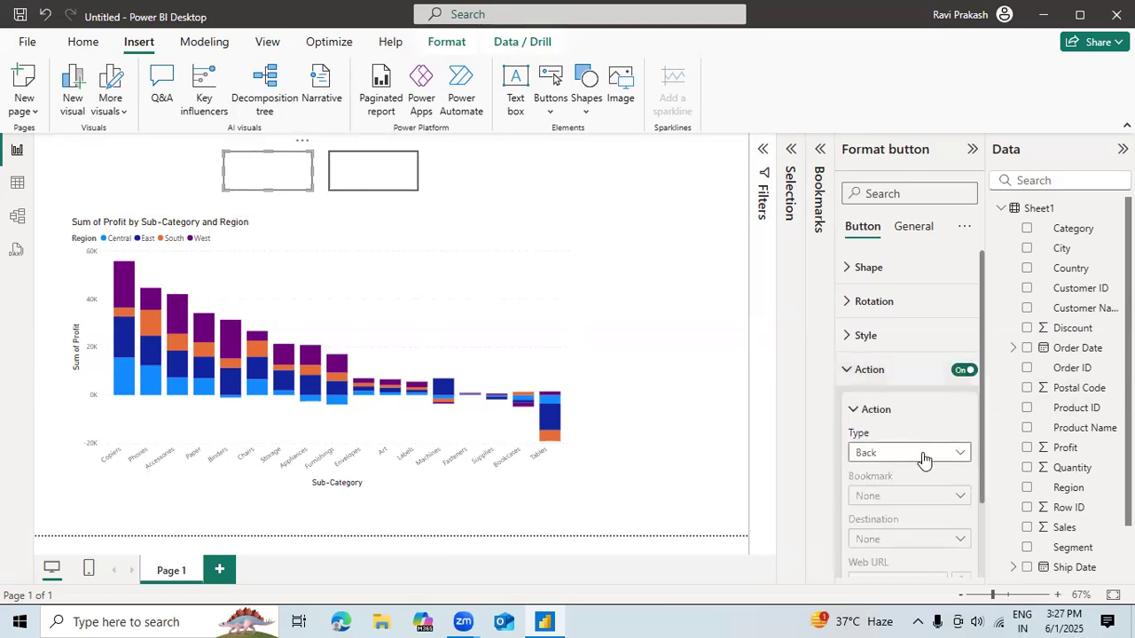
{"action": "left_click", "coordinate": [926, 454]}
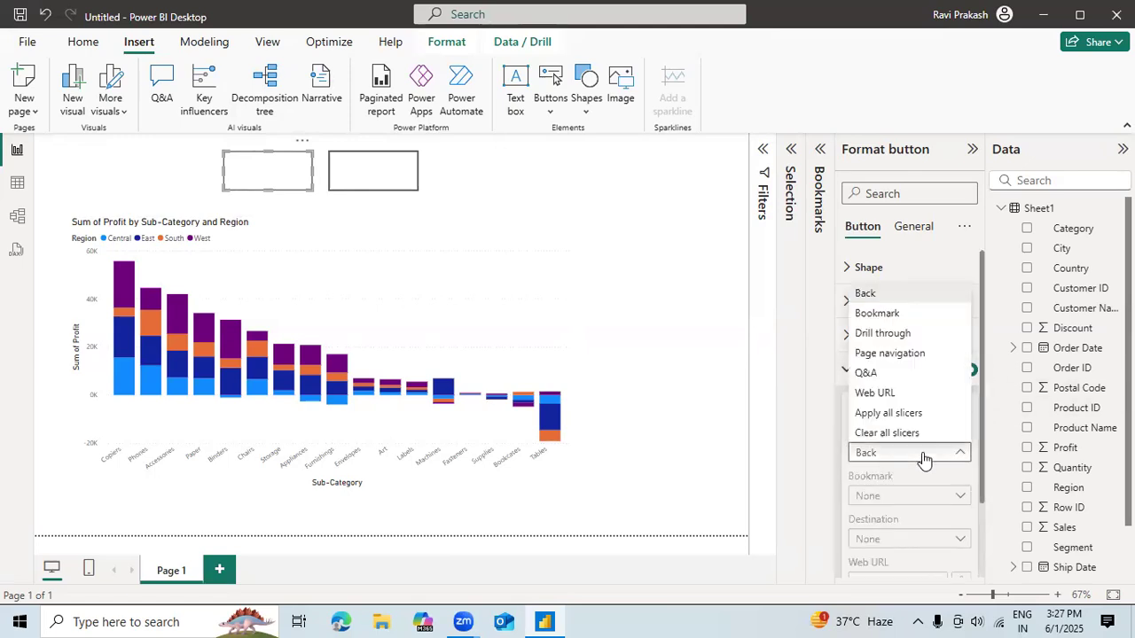
{"action": "left_click", "coordinate": [895, 315]}
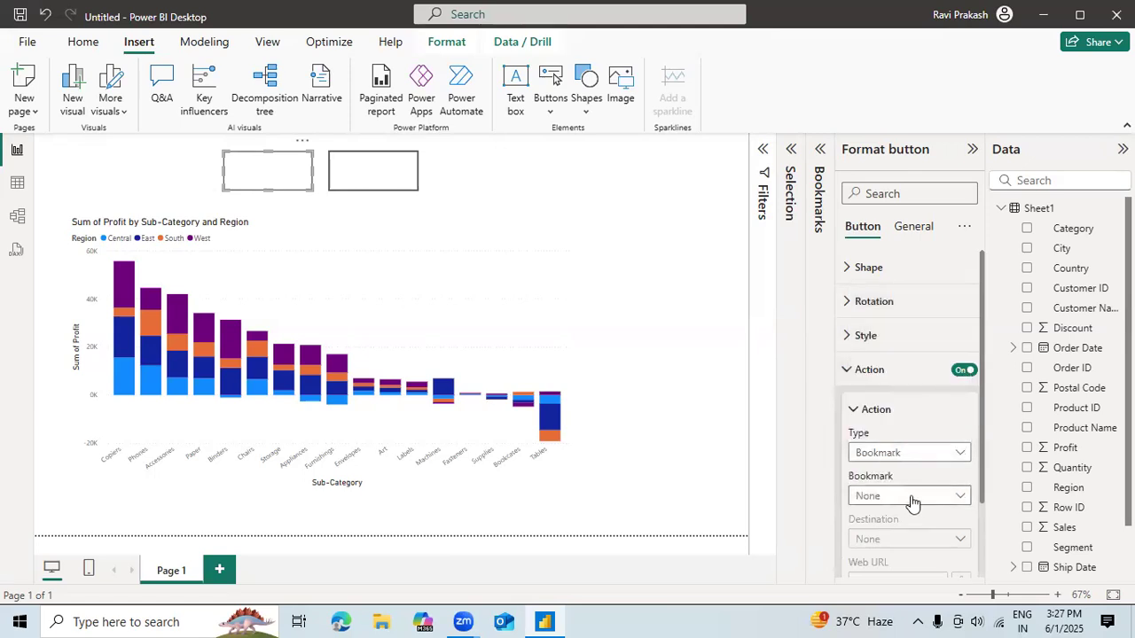
{"action": "left_click", "coordinate": [913, 498]}
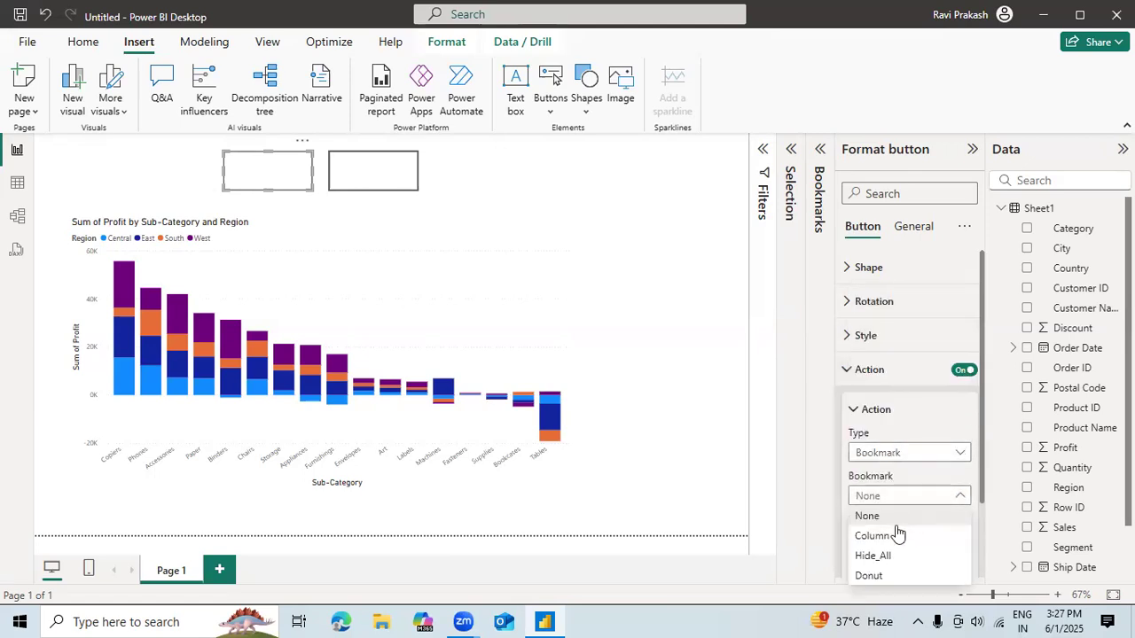
{"action": "left_click", "coordinate": [895, 530]}
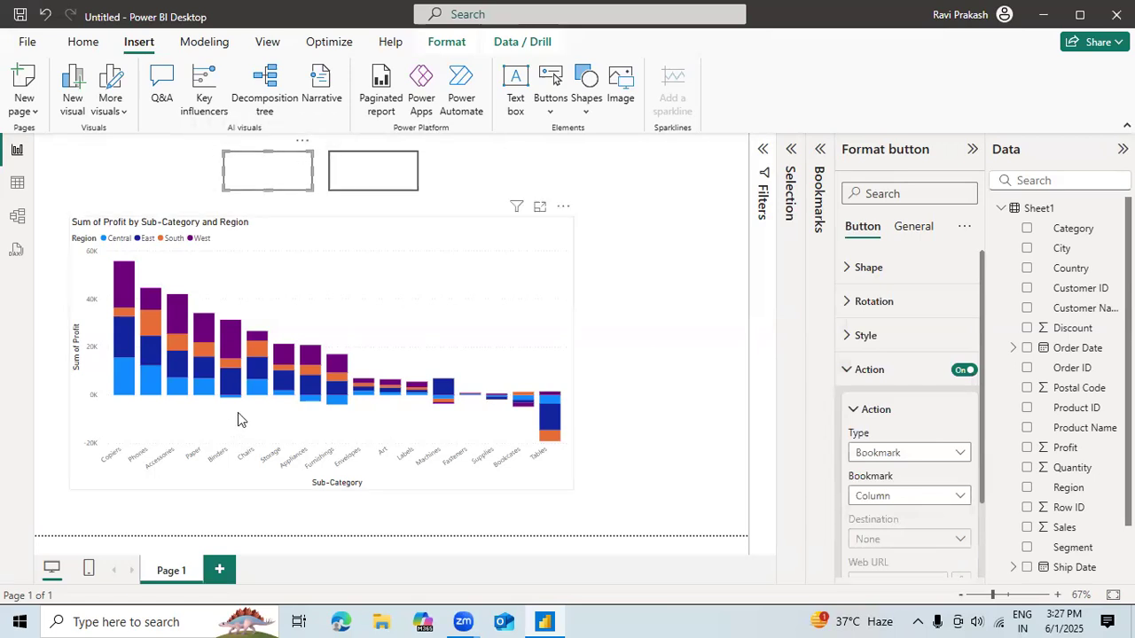
Turn on the right button's action with type Bookmark, assign the Donut bookmark, and deselect the button.
{"action": "left_click", "coordinate": [963, 370]}
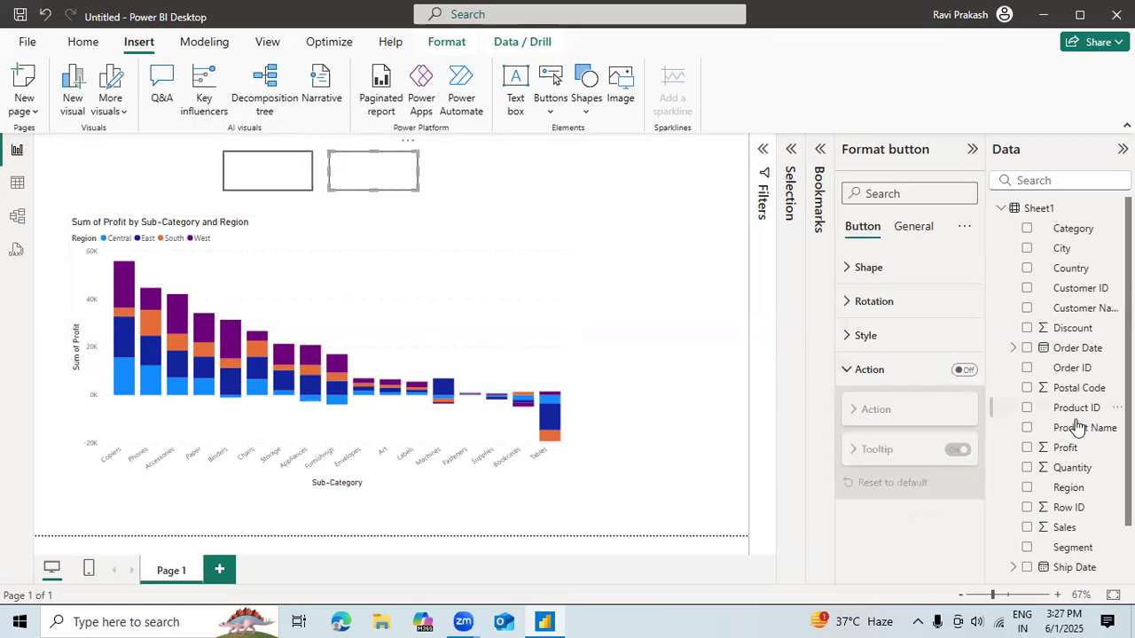
{"action": "left_click", "coordinate": [964, 369]}
{"action": "left_click", "coordinate": [897, 456]}
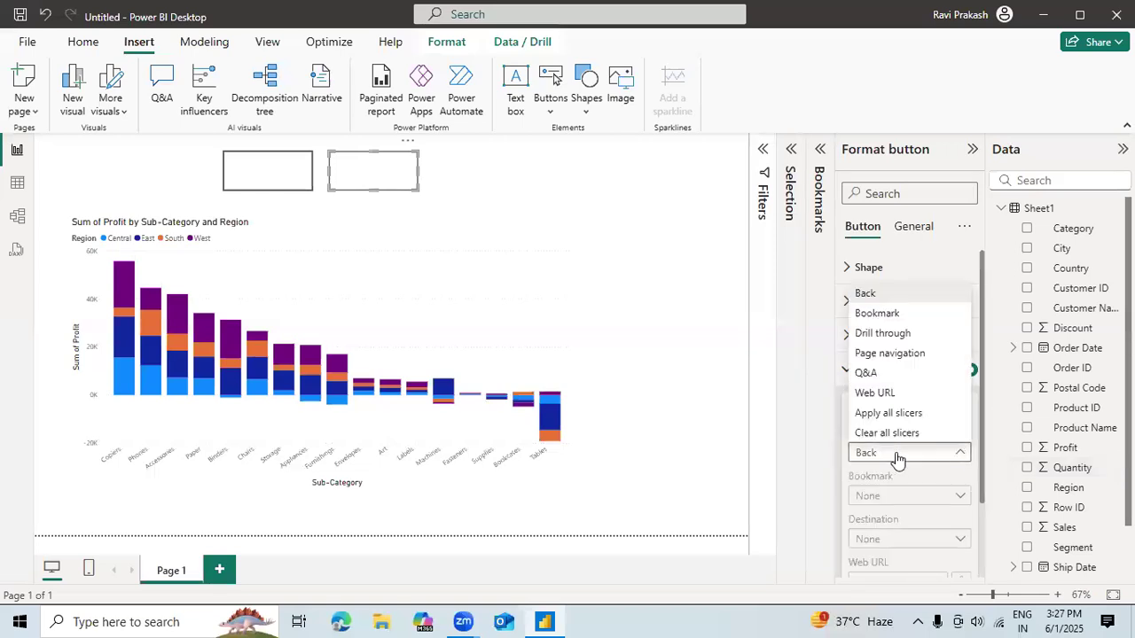
{"action": "left_click", "coordinate": [884, 316]}
{"action": "left_click", "coordinate": [918, 499]}
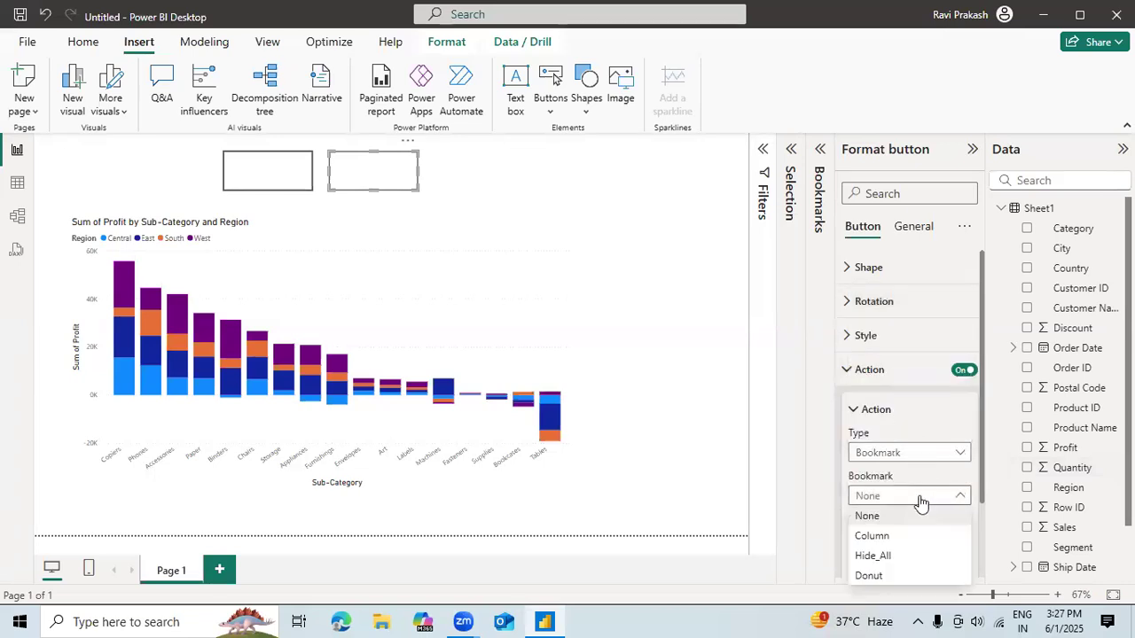
{"action": "left_click", "coordinate": [883, 576]}
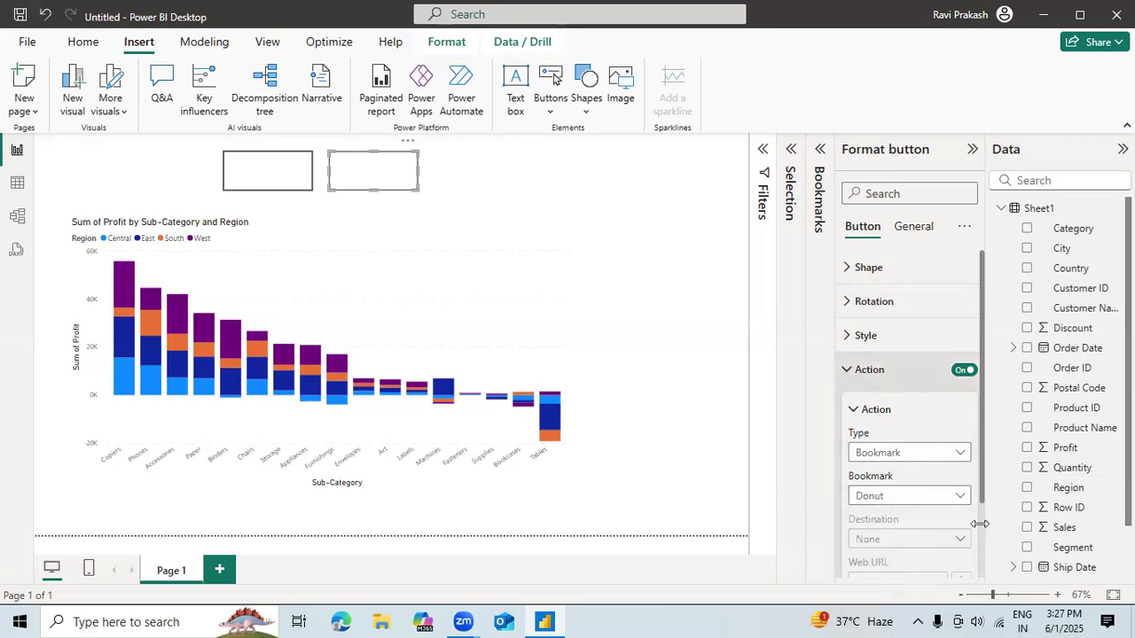
{"action": "scroll", "coordinate": [976, 554], "scroll_direction": "down", "scroll_amount": 2}
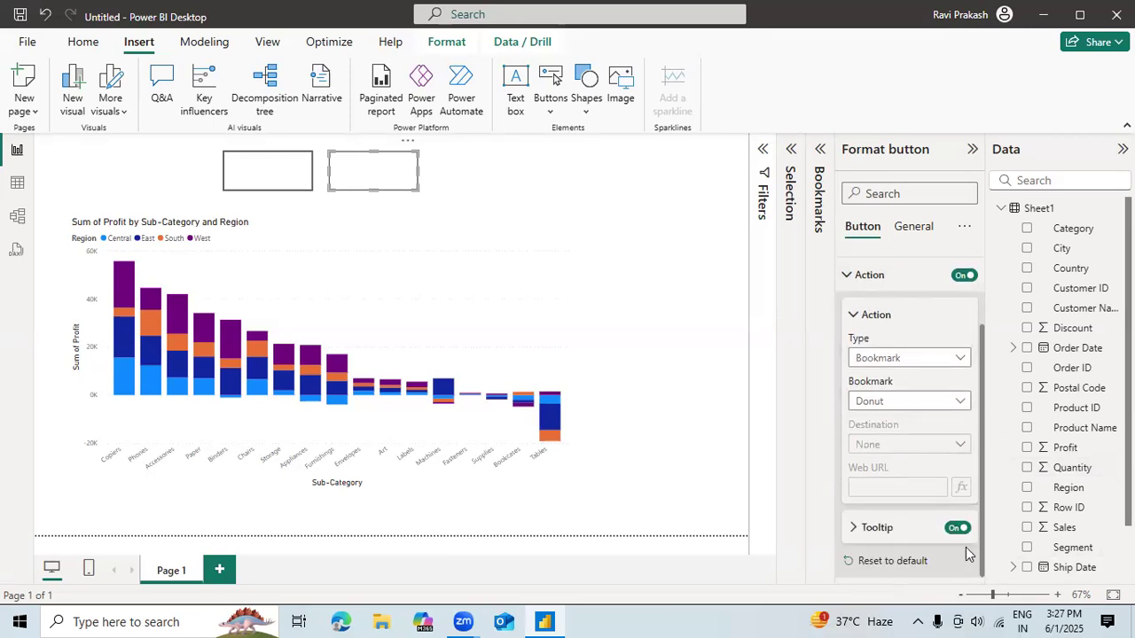
{"action": "left_click", "coordinate": [612, 188]}
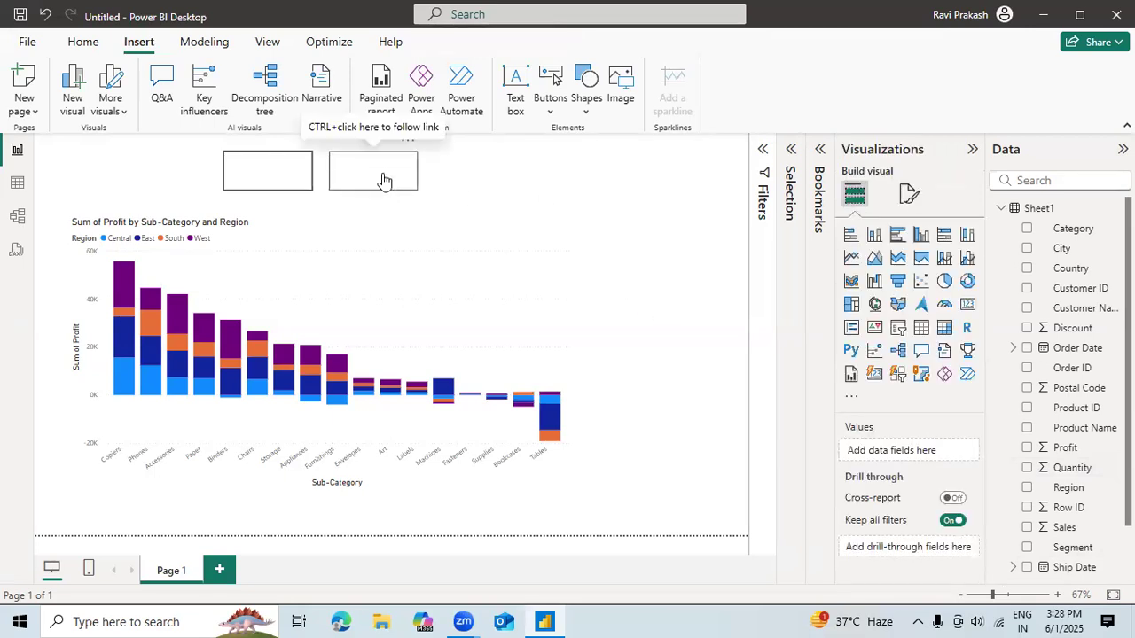
Test both buttons by following their links alternately, switching between the donut and column charts and ending on the column chart.
{"action": "left_click", "coordinate": [384, 181], "text": "ctrl"}
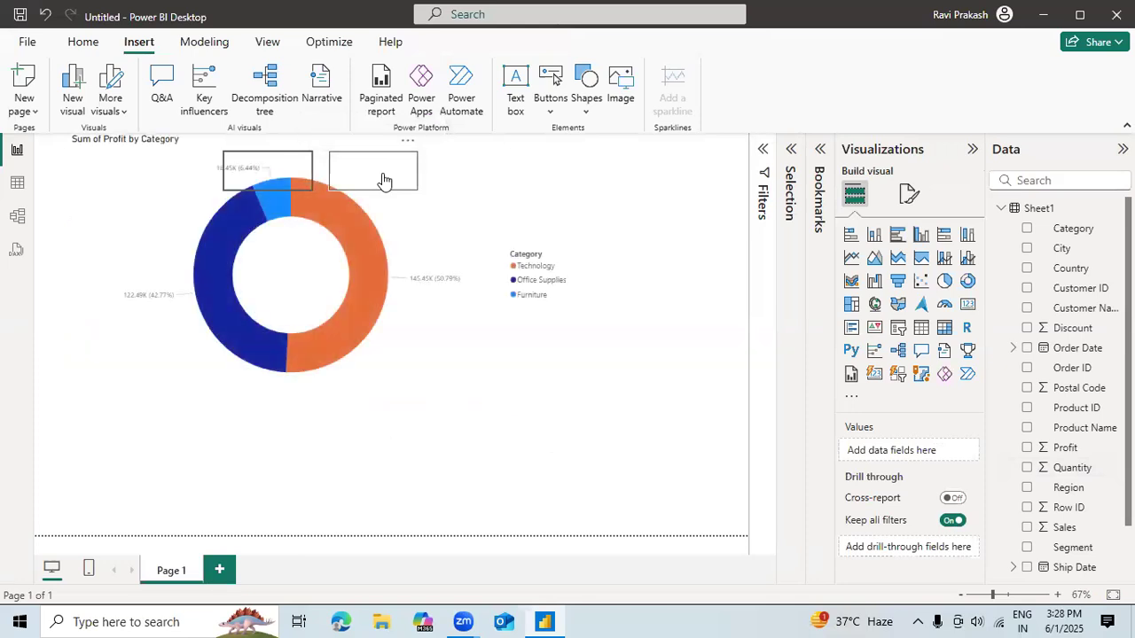
{"action": "left_click", "coordinate": [276, 162], "text": "ctrl"}
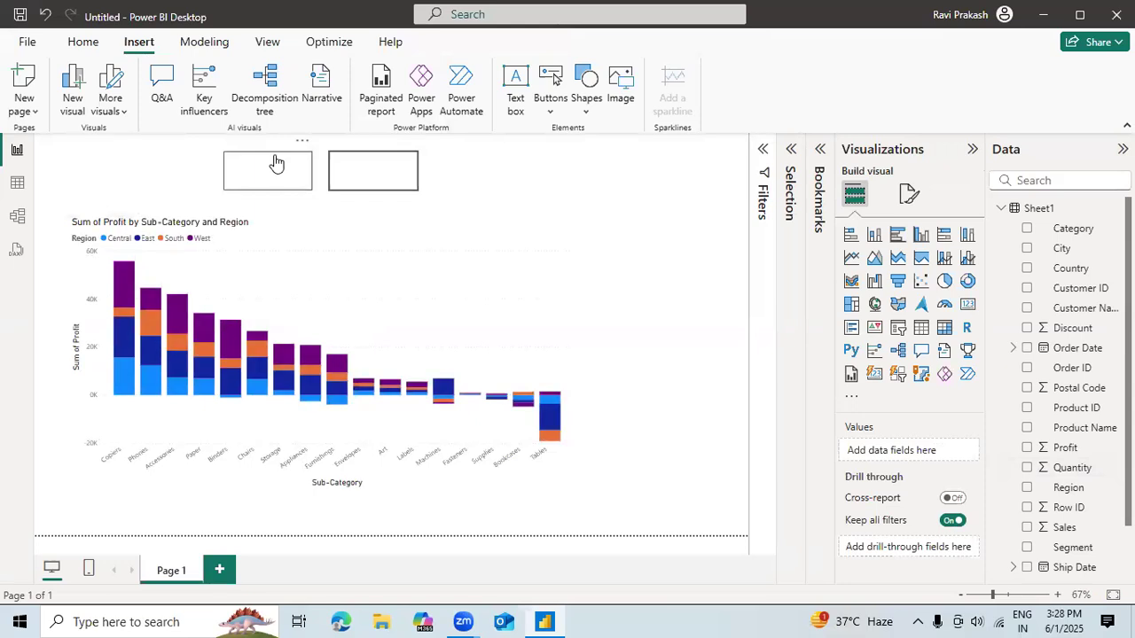
{"action": "left_click", "coordinate": [411, 177], "text": "ctrl"}
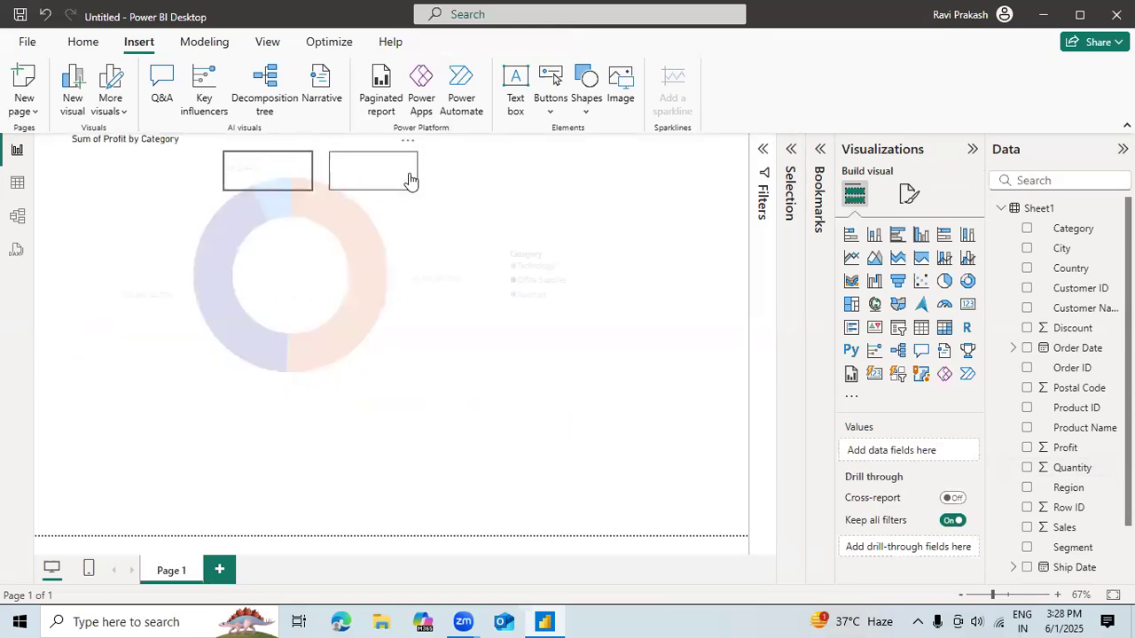
{"action": "left_click", "coordinate": [272, 157], "text": "ctrl"}
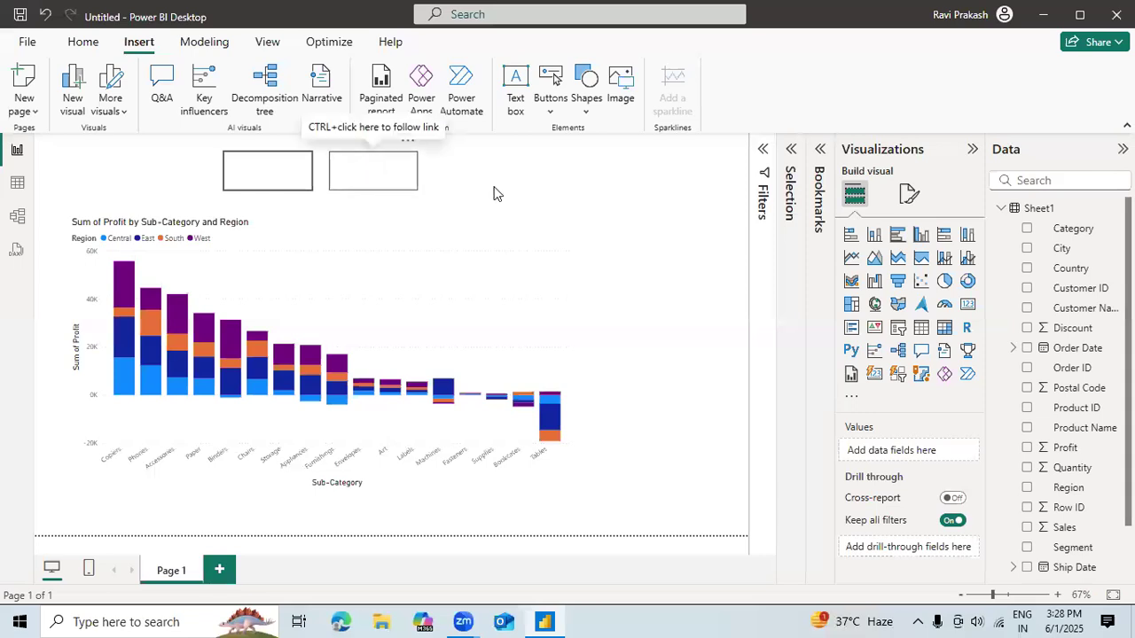
Move both buttons to the right of the charts, stacking the Column button below the Donut button.
{"action": "left_click_drag", "start_coordinate": [398, 172], "coordinate": [689, 176]}
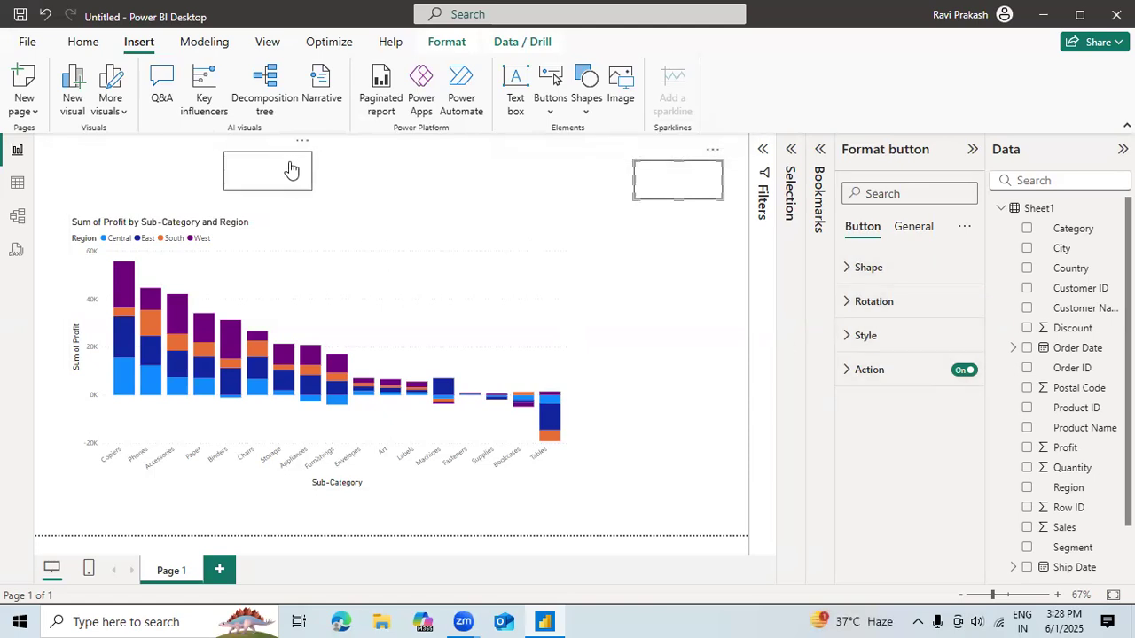
{"action": "left_click_drag", "start_coordinate": [292, 169], "coordinate": [672, 237]}
{"action": "left_click", "coordinate": [723, 252]}
Retest the stacked Donut and Column buttons in their new position, alternating twice and ending on the column chart.
{"action": "left_click", "coordinate": [680, 186], "text": "ctrl"}
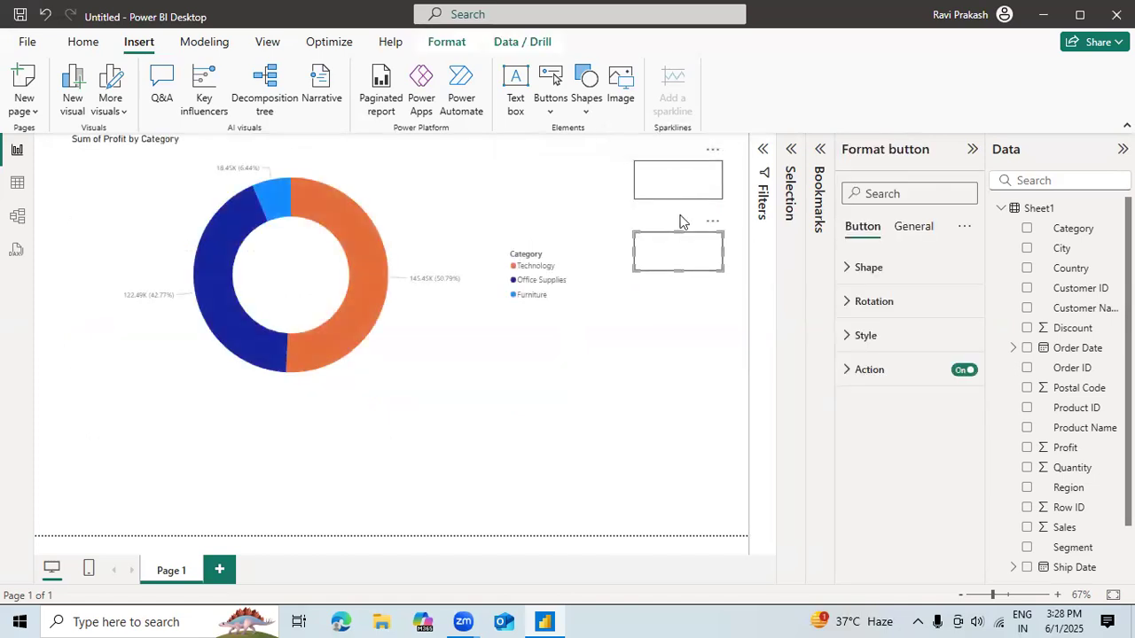
{"action": "left_click", "coordinate": [669, 265], "text": "ctrl"}
{"action": "left_click", "coordinate": [672, 187], "text": "ctrl"}
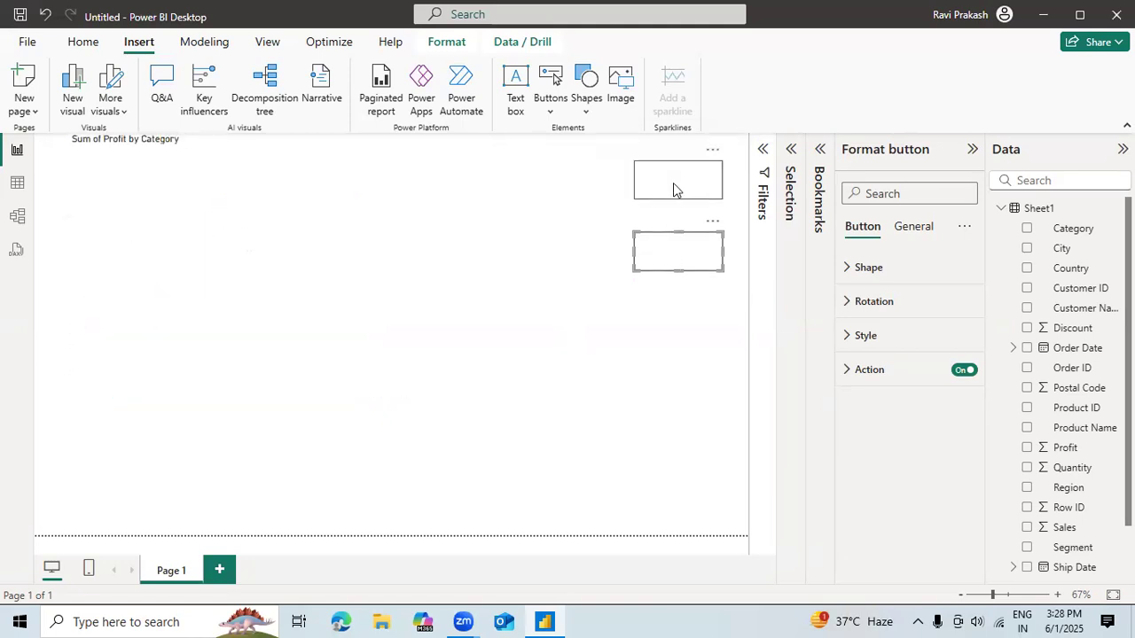
{"action": "left_click", "coordinate": [673, 251], "text": "ctrl"}
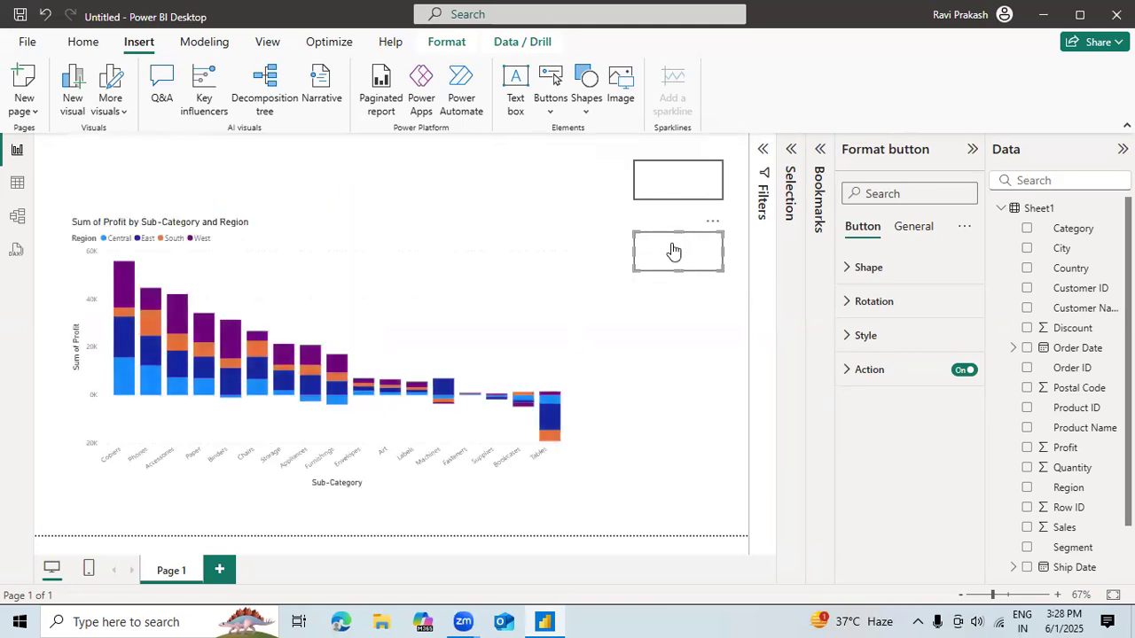